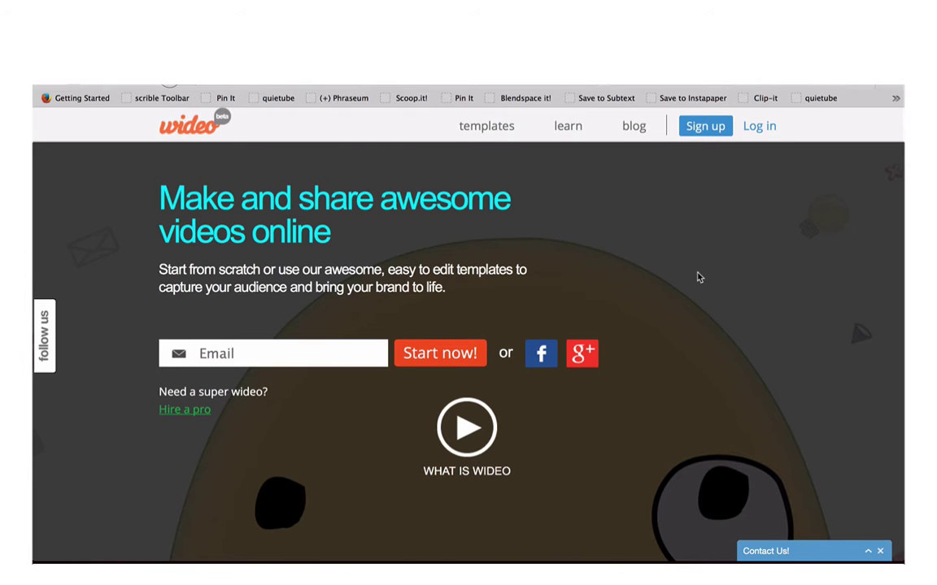
- Sign in to Wideo and reach the profile page listing the three existing wideos
click(705, 128)
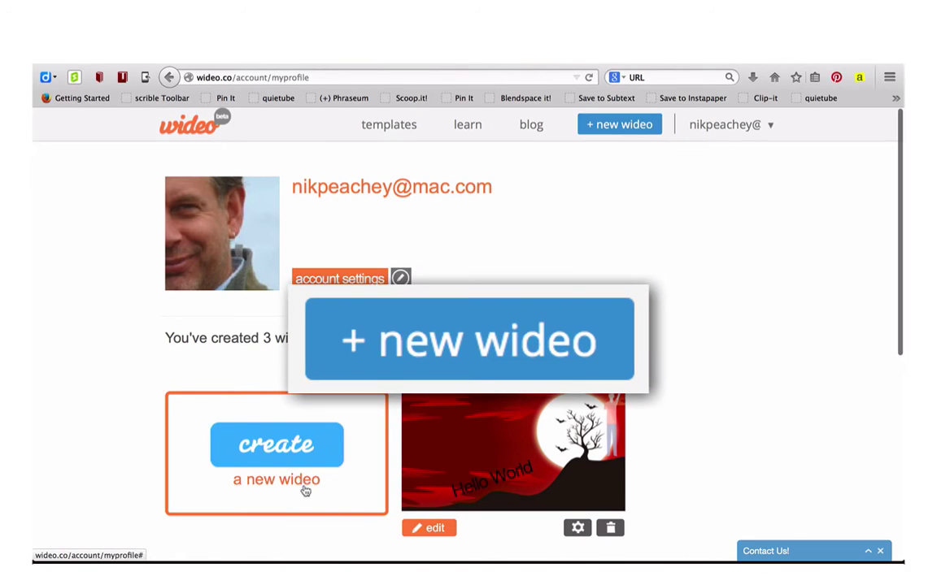
- Create a new wideo, browse the templates, and start from scratch with one blank scene
click(620, 124)
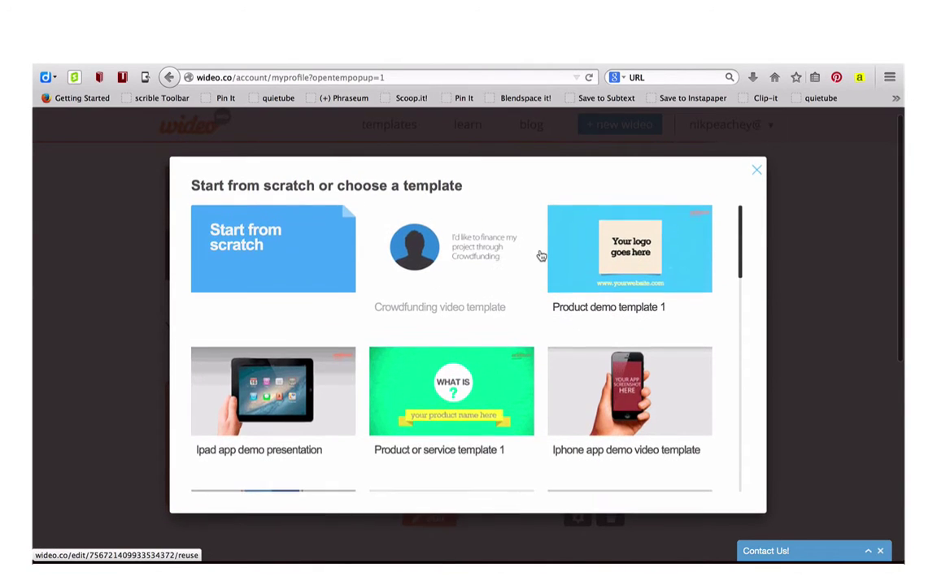
scroll(711, 326, down, 2)
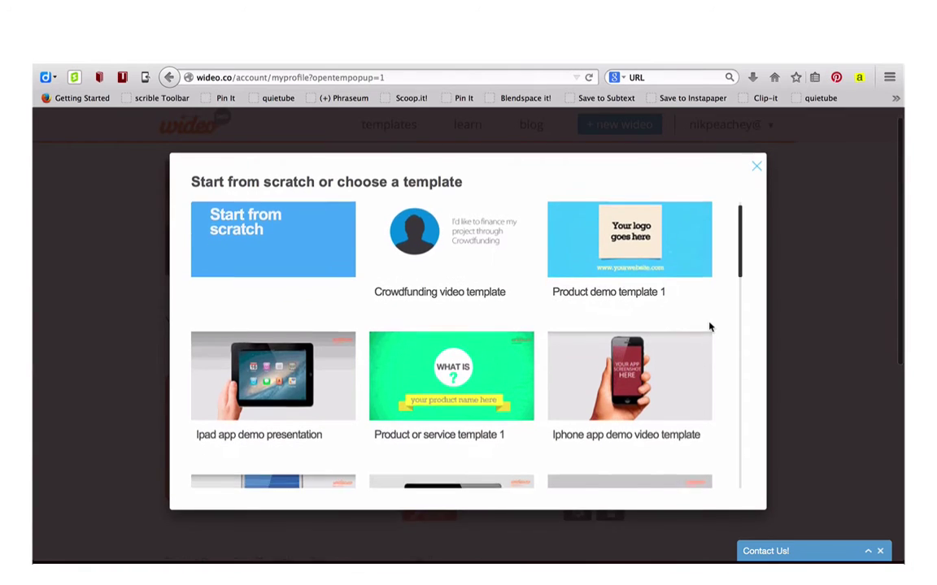
scroll(709, 327, down, 2)
scroll(711, 328, down, 2)
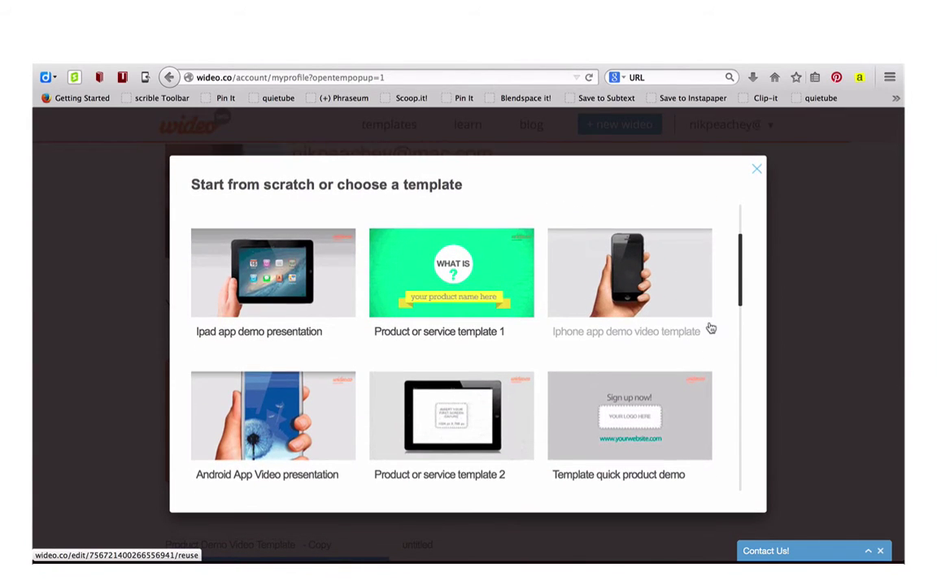
scroll(710, 327, up, 4)
mouse_move(465, 195)
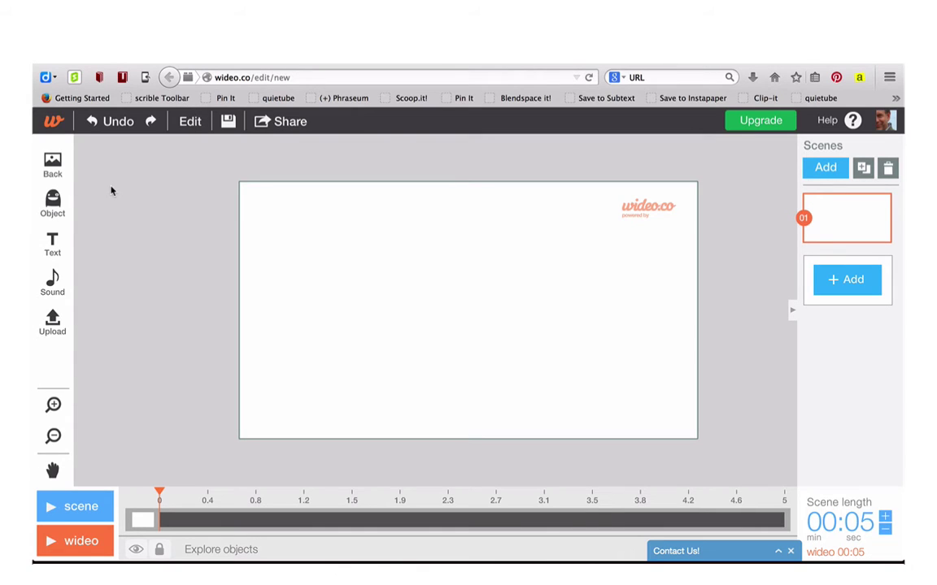
- Give scene 1 the crumpled lined-notebook-paper background image
click(59, 164)
click(51, 165)
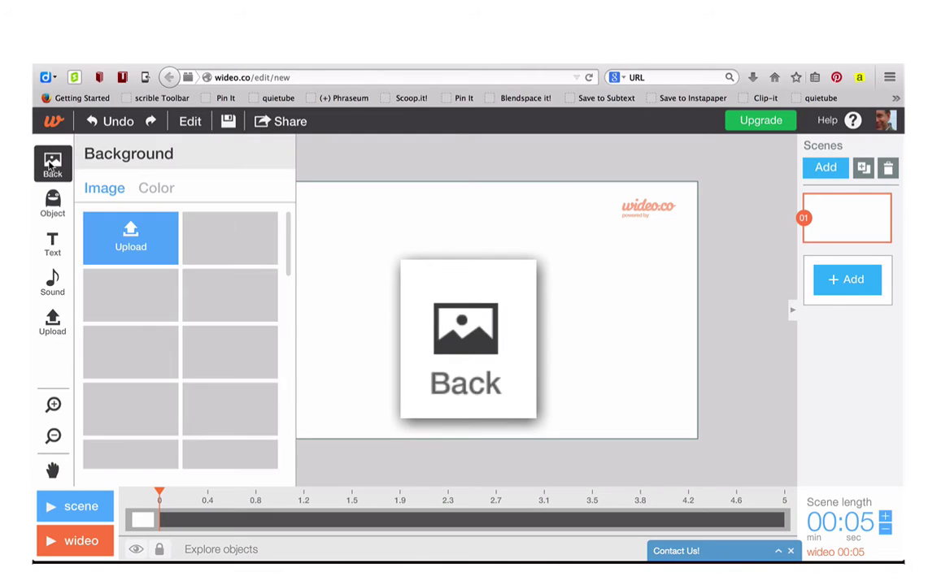
scroll(204, 341, down, 5)
scroll(235, 374, down, 5)
scroll(235, 374, down, 1)
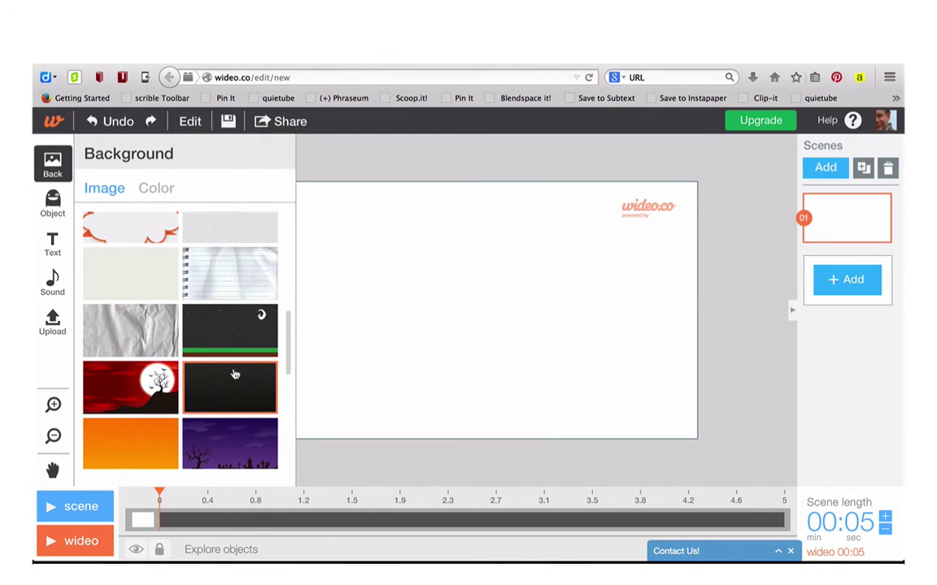
scroll(235, 374, down, 4)
scroll(235, 374, up, 3)
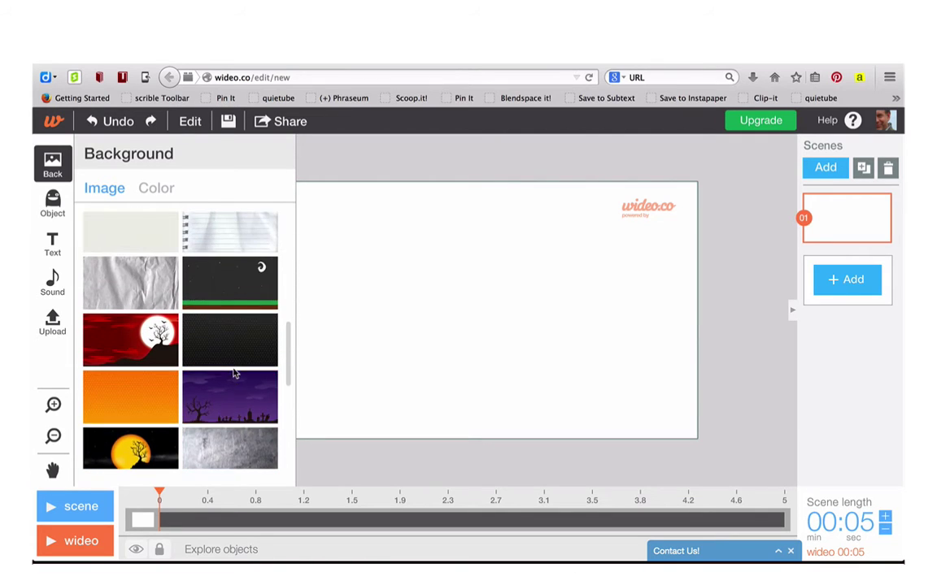
scroll(235, 373, up, 3)
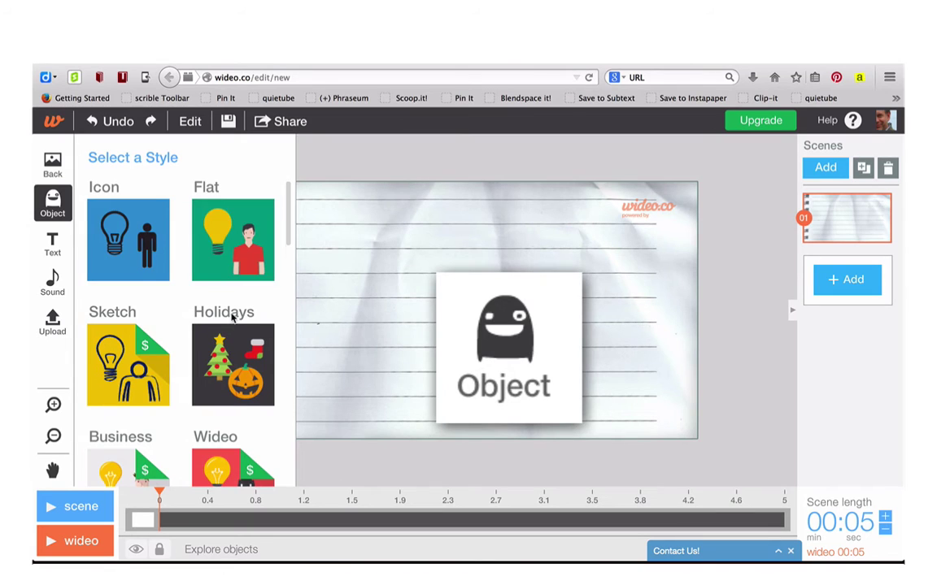
- Switch to the Icon object style and browse the people and tech icon categories
scroll(211, 288, down, 3)
scroll(232, 319, up, 3)
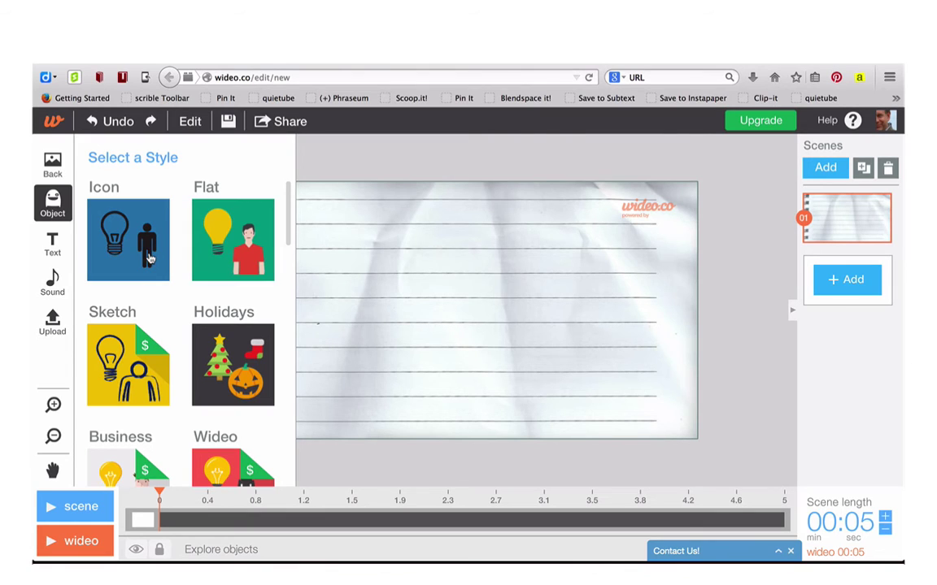
click(148, 259)
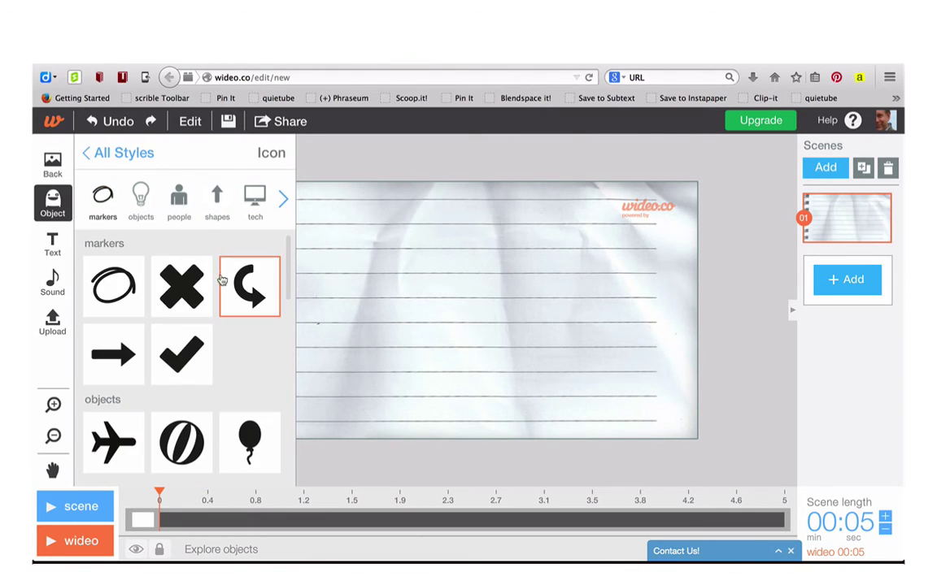
scroll(216, 291, down, 2)
scroll(217, 291, down, 1)
scroll(183, 243, up, 3)
click(175, 212)
scroll(209, 351, down, 1)
scroll(209, 351, up, 2)
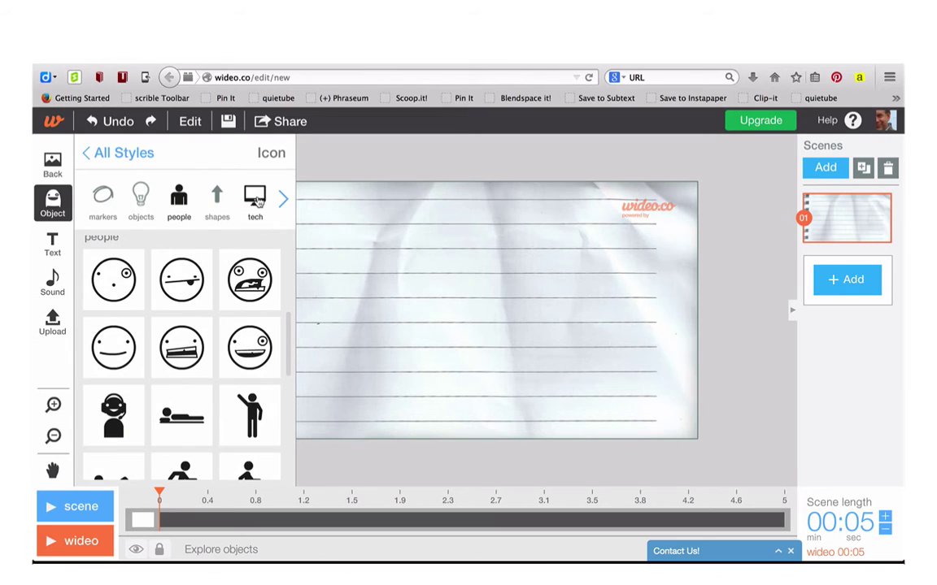
click(257, 202)
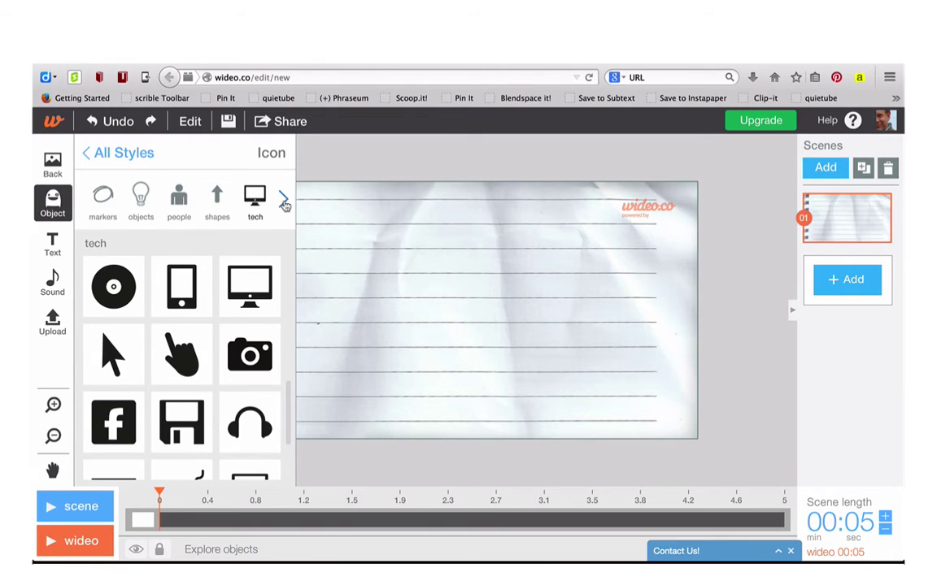
click(284, 202)
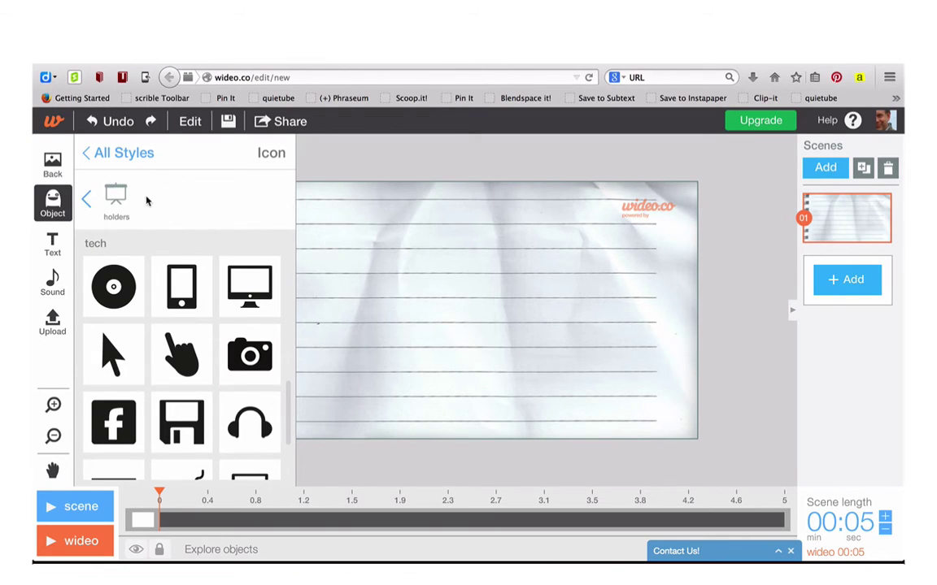
- Look through the holders icons, then add the clock from the objects category
click(120, 201)
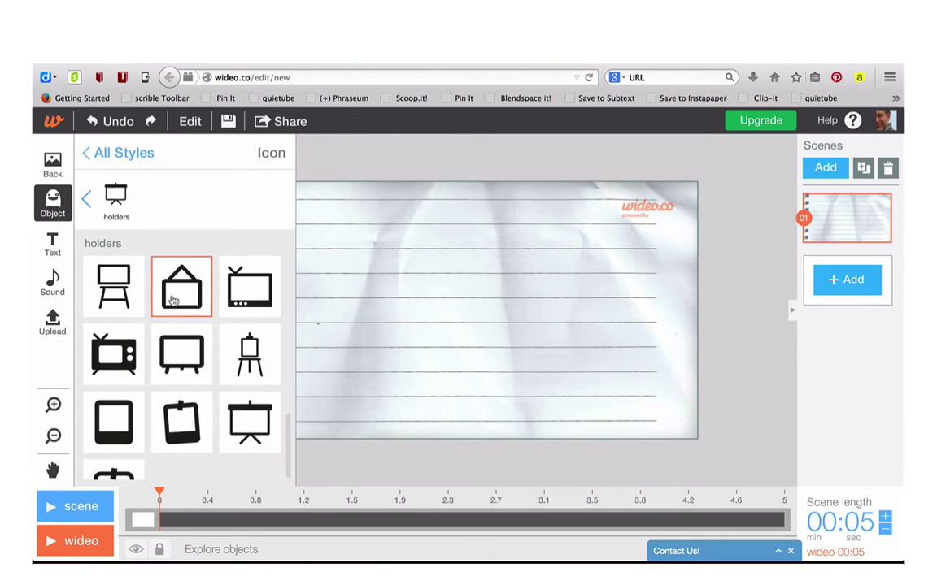
scroll(182, 339, down, 1)
scroll(184, 341, up, 1)
scroll(184, 341, up, 1)
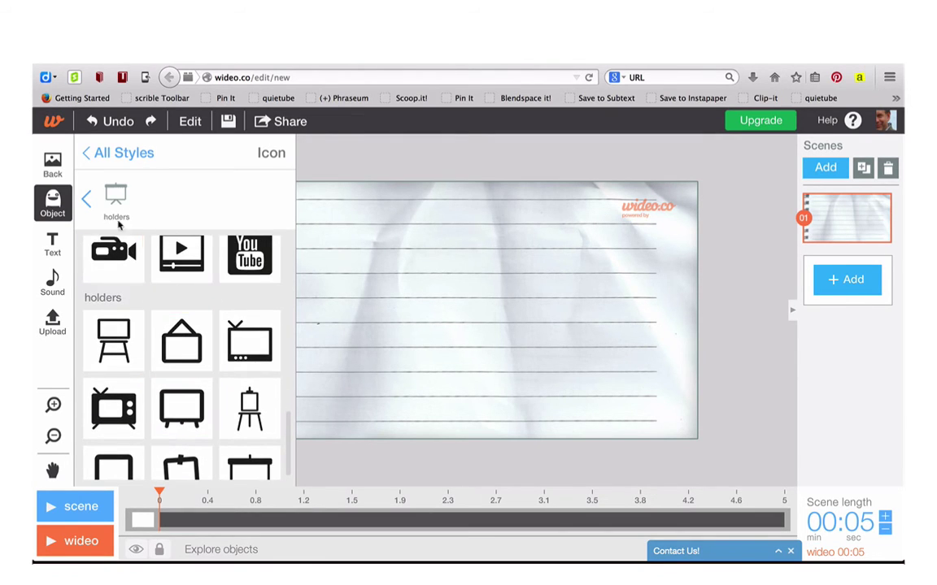
click(86, 198)
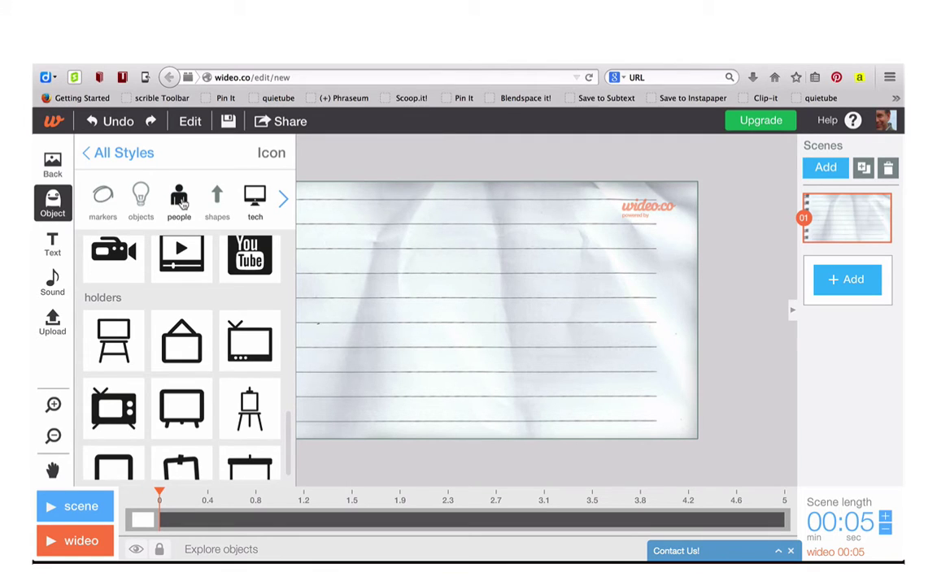
click(141, 195)
click(181, 435)
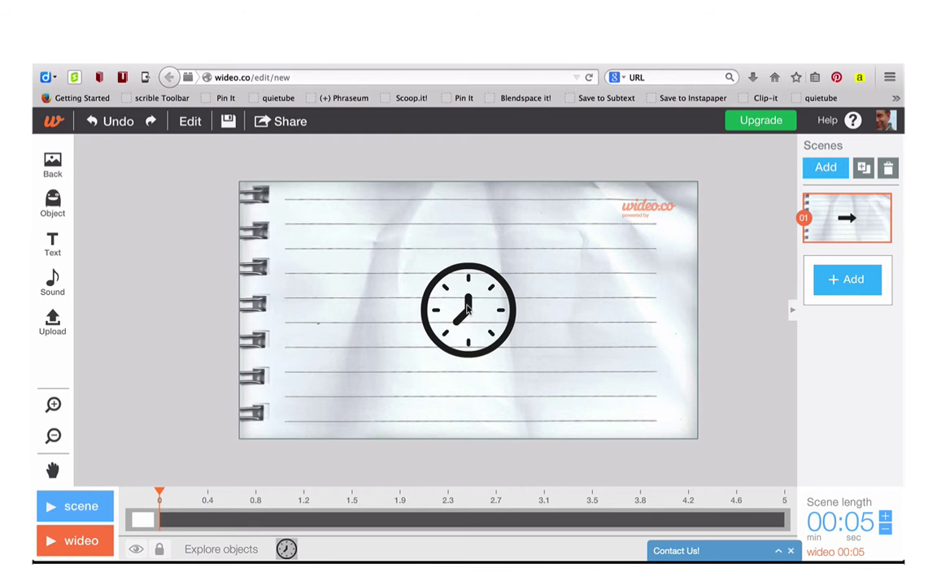
- Adjust the clock's brightness and opacity sliders, then bring up its SWAP icon library
click(466, 307)
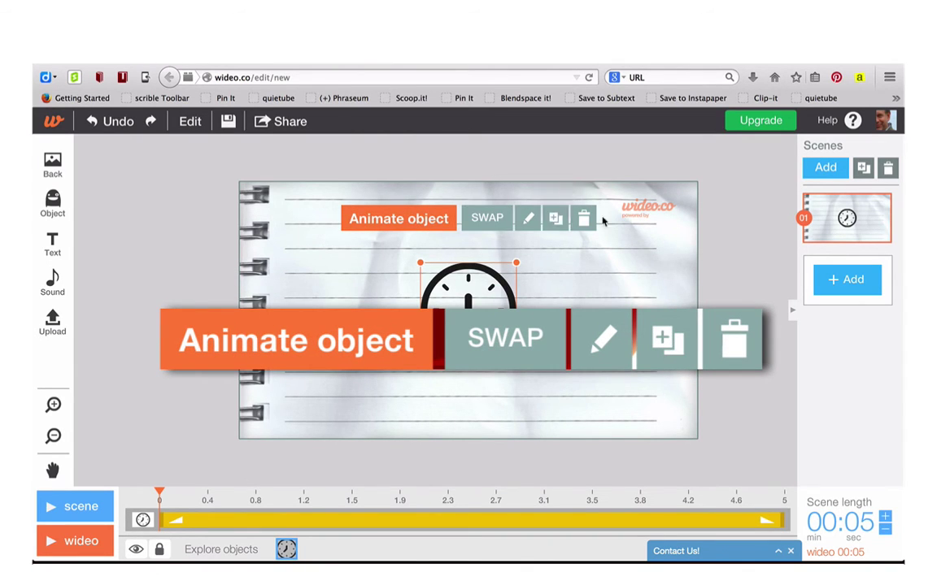
click(530, 220)
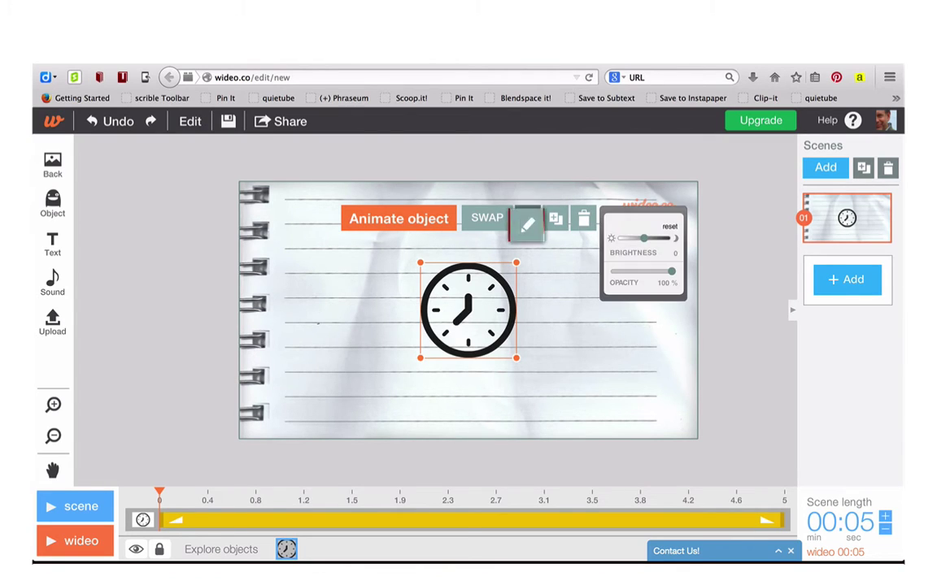
click(671, 272)
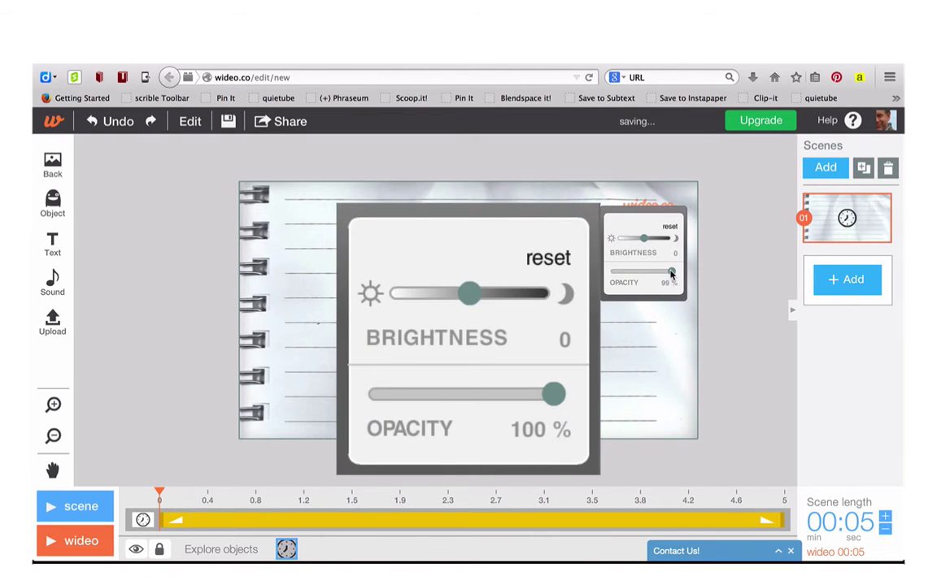
drag(671, 275, 651, 271)
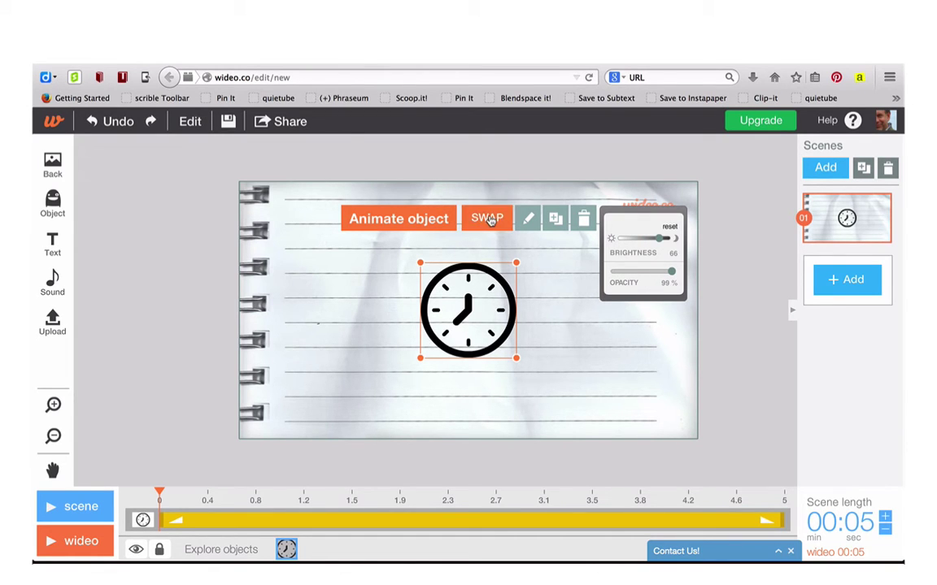
click(488, 219)
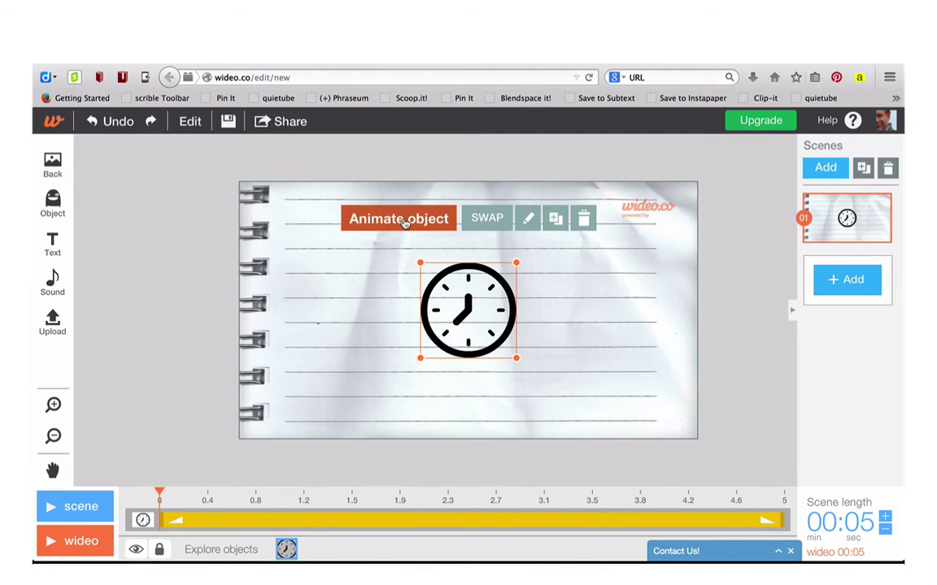
- Animate the clock from top-left, down, across to centre, then to the right side
click(399, 219)
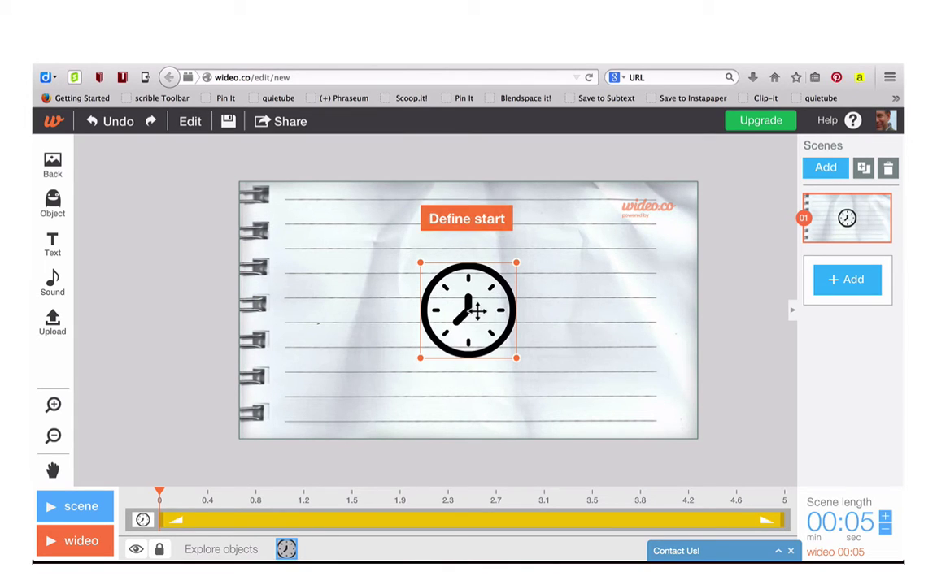
drag(475, 310, 348, 245)
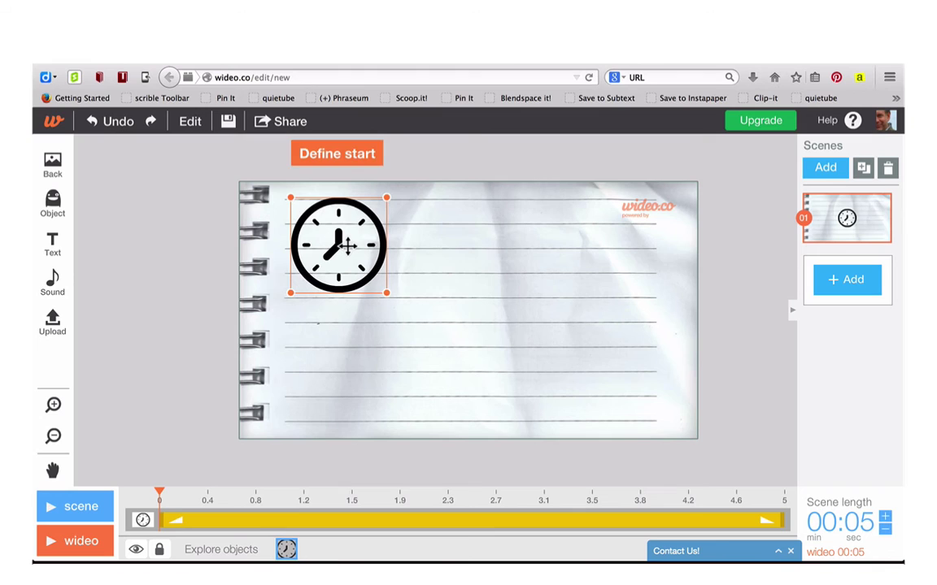
click(333, 157)
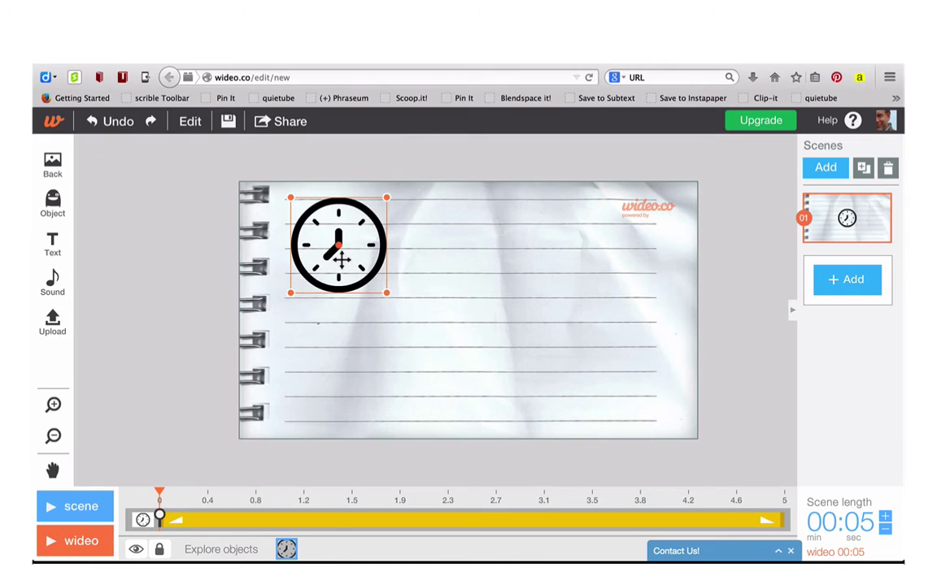
drag(342, 259, 343, 371)
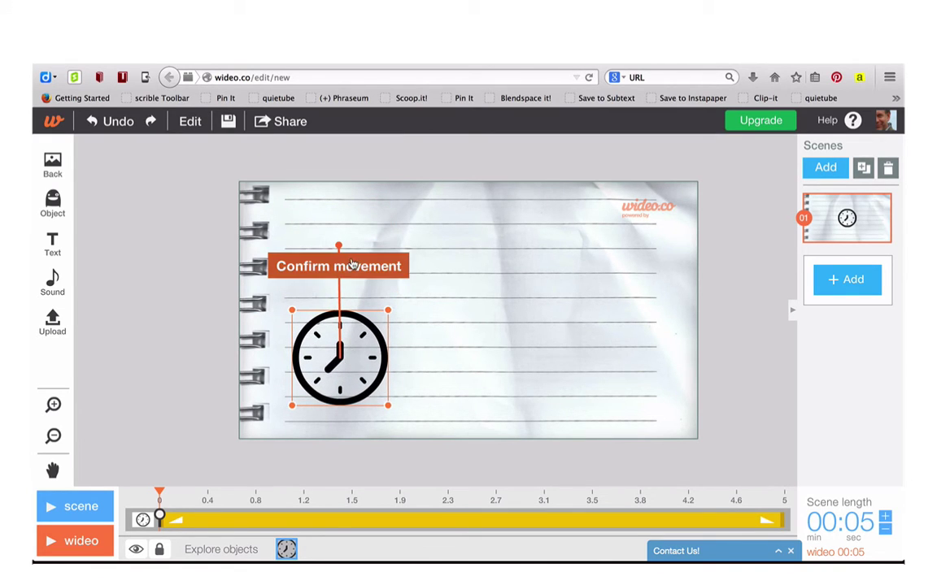
click(352, 265)
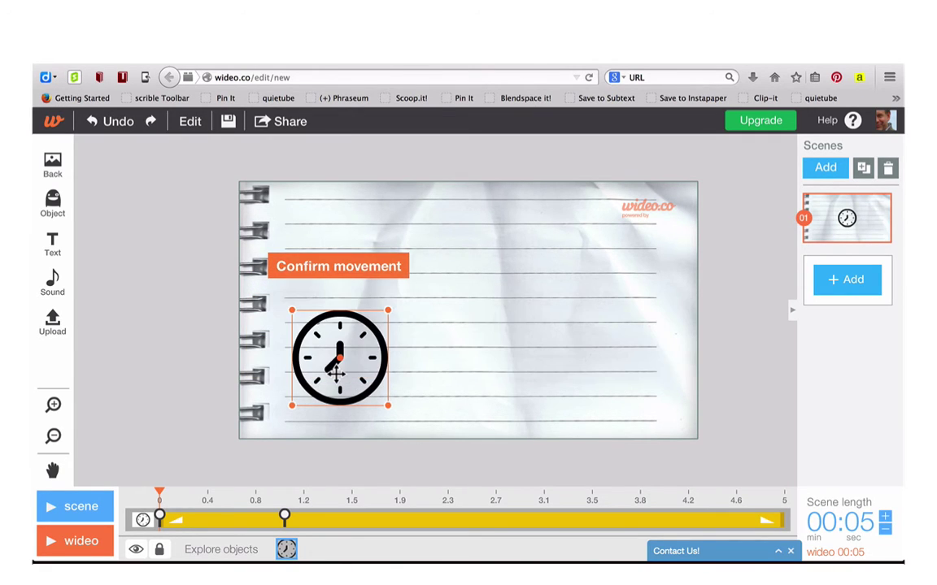
drag(336, 372, 486, 372)
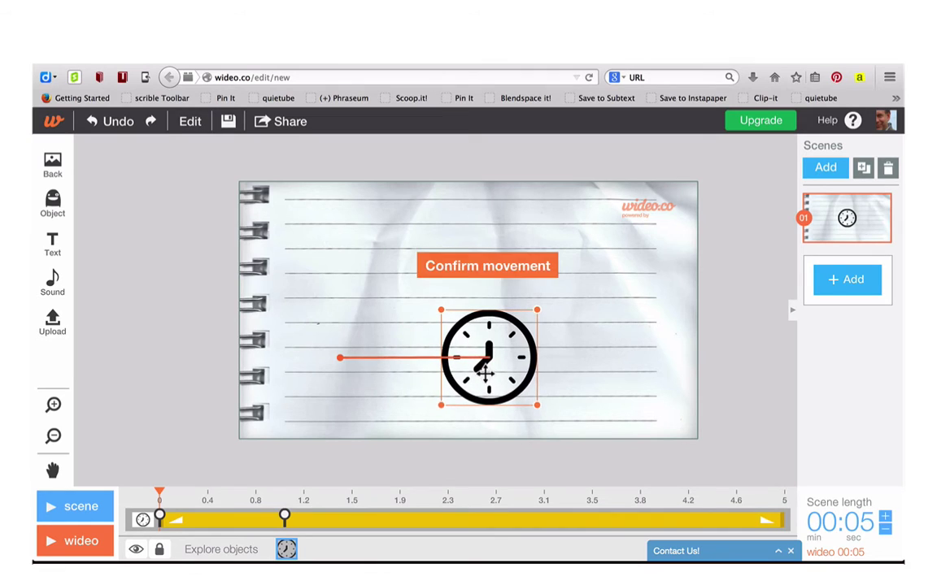
click(496, 268)
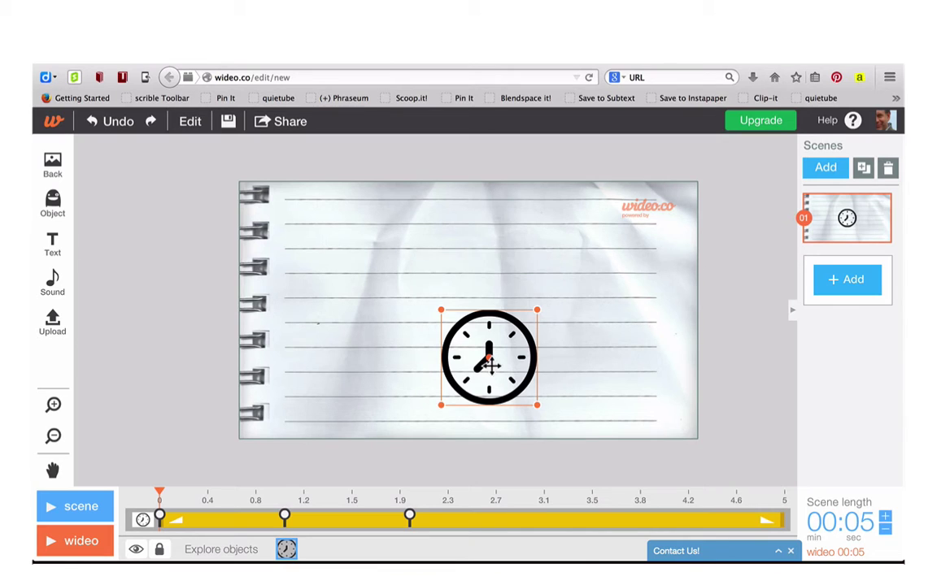
drag(489, 366, 624, 348)
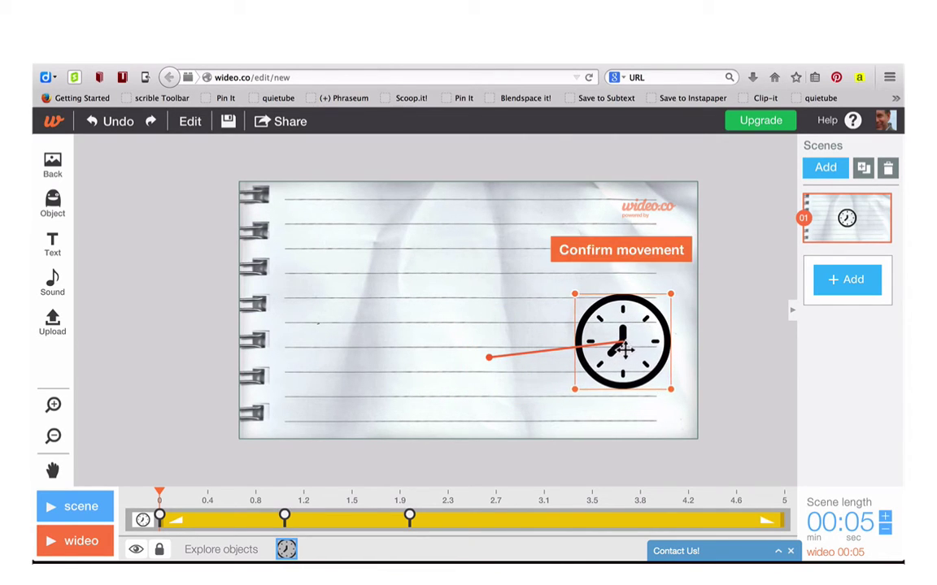
click(604, 248)
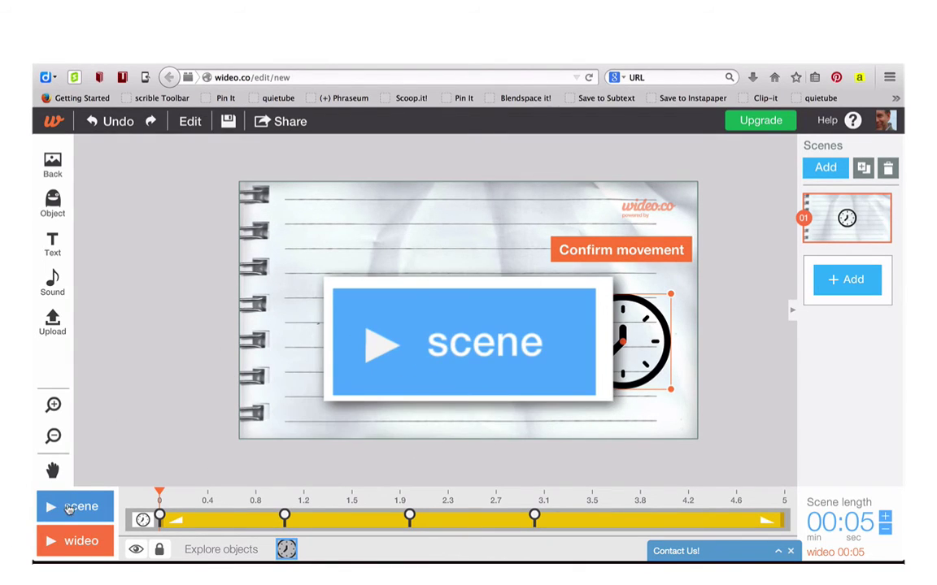
- Play the scene preview twice to watch the clock follow its path
click(56, 508)
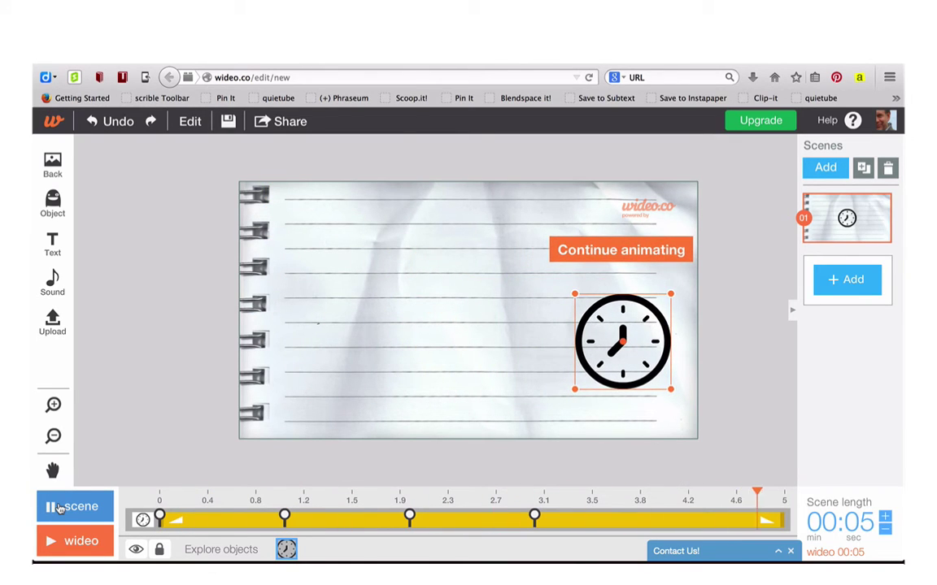
click(344, 382)
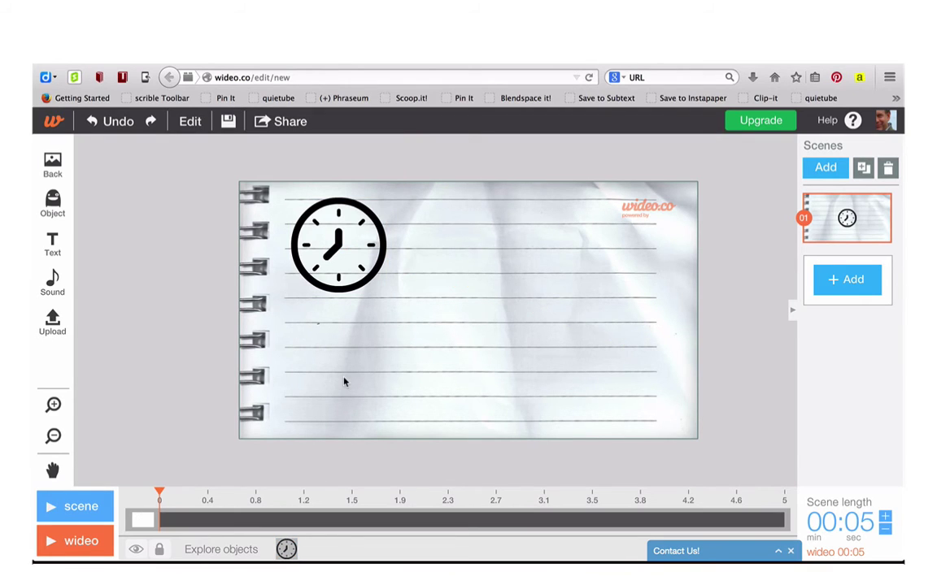
click(54, 512)
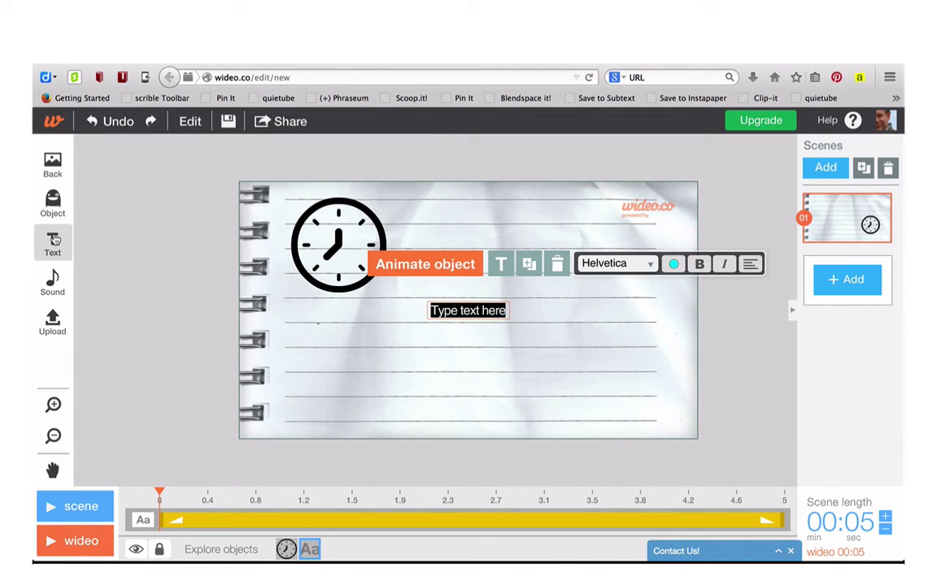
- Add 'Time flies' text, enlarge it, and move it up beside the clock
text(Time flies)
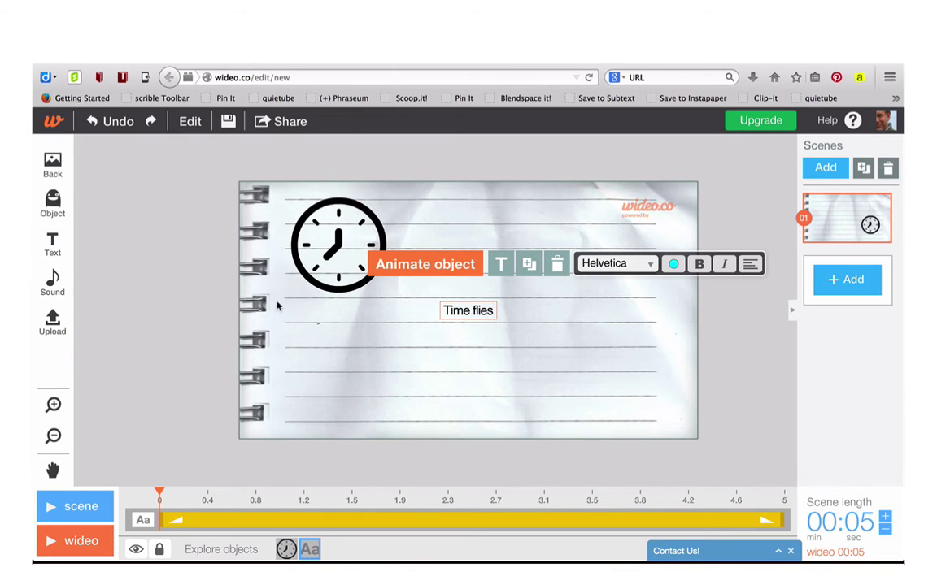
click(495, 316)
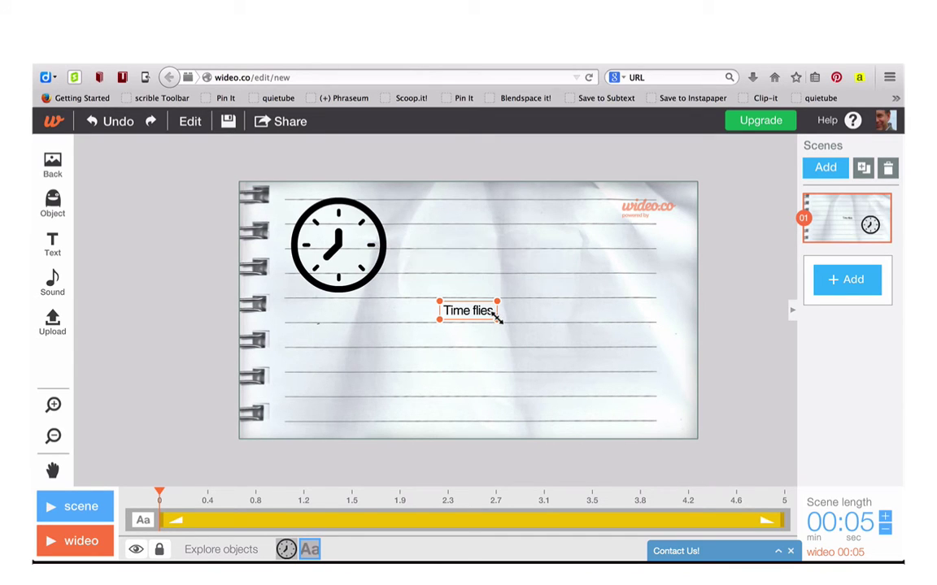
drag(501, 319, 587, 368)
click(538, 377)
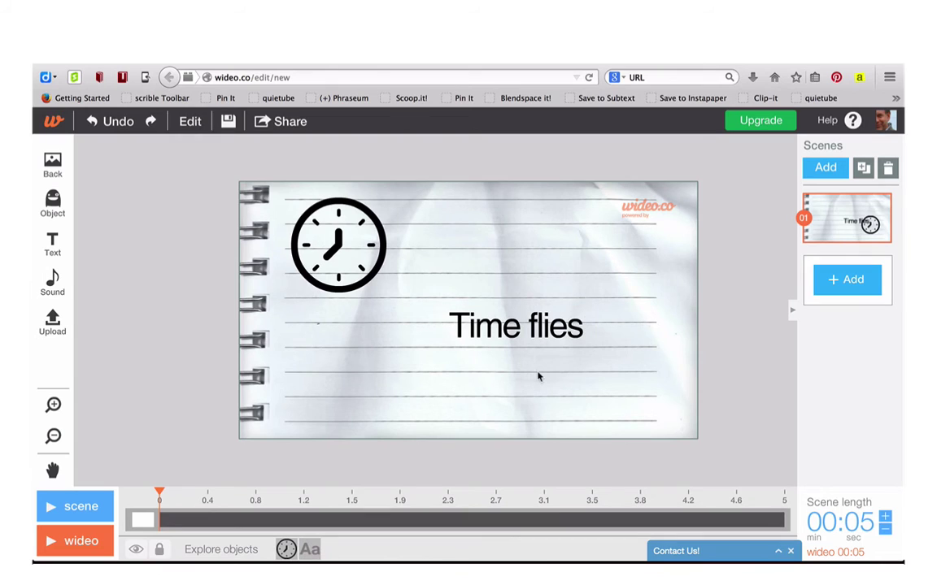
click(521, 327)
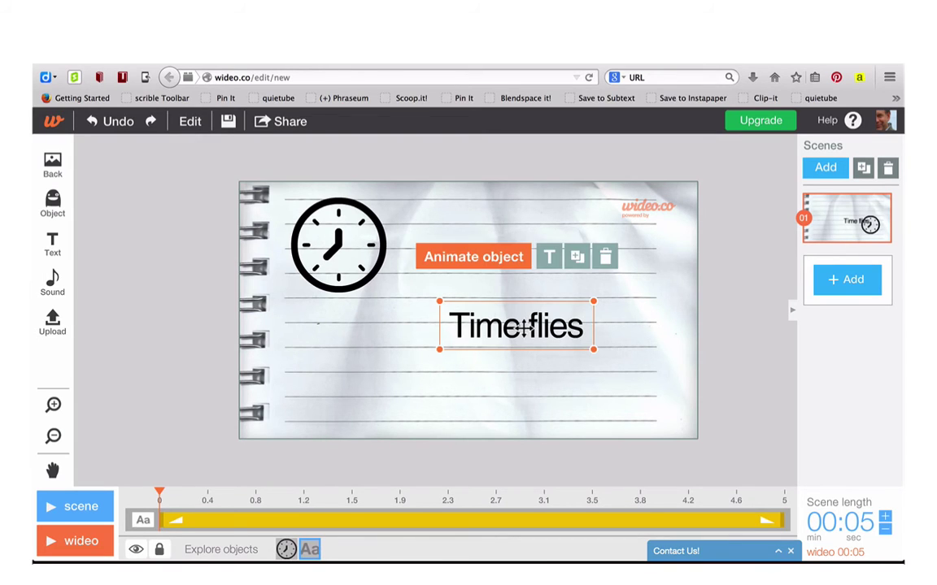
drag(525, 327, 532, 251)
click(546, 301)
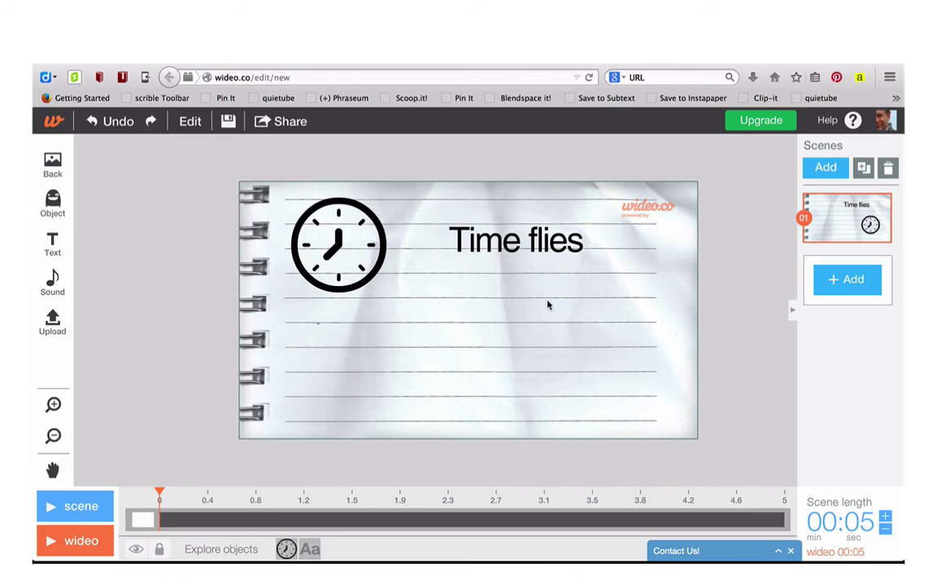
- Set 'Time flies' in the Dakota font with a red fill
click(529, 234)
click(549, 170)
click(665, 171)
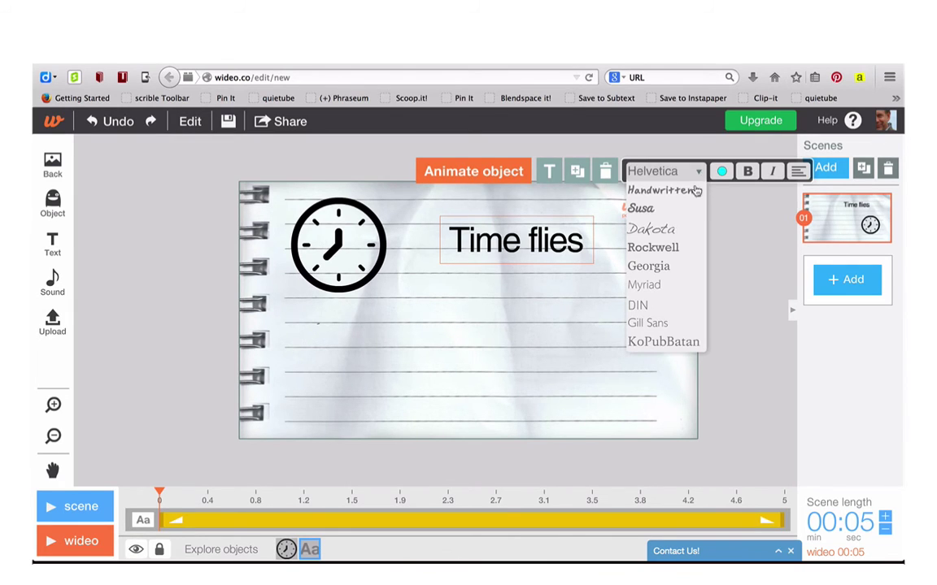
click(675, 230)
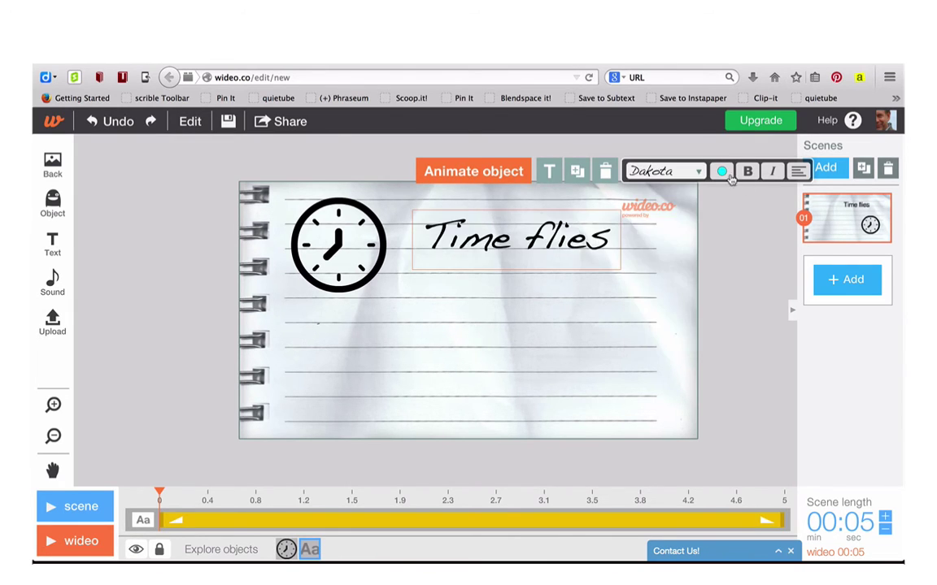
click(722, 173)
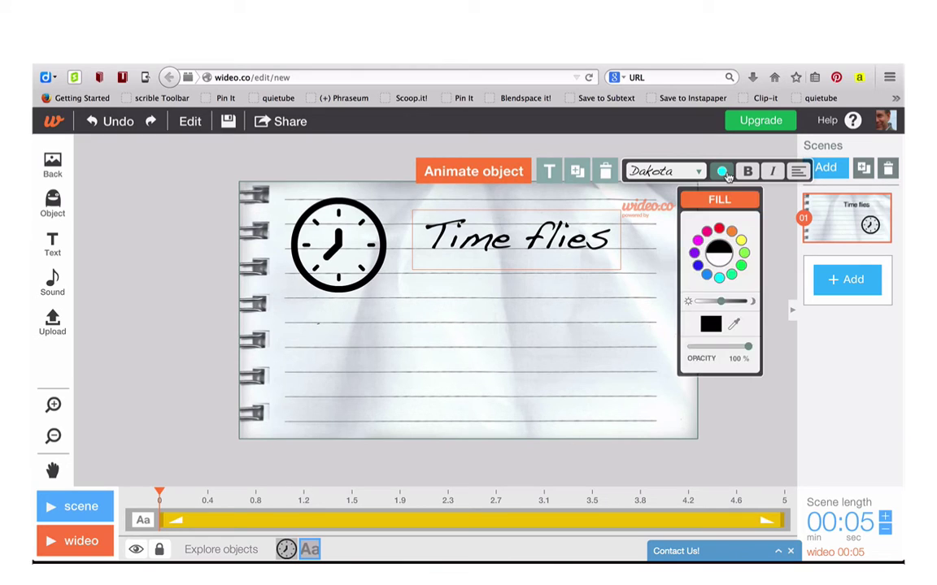
click(720, 232)
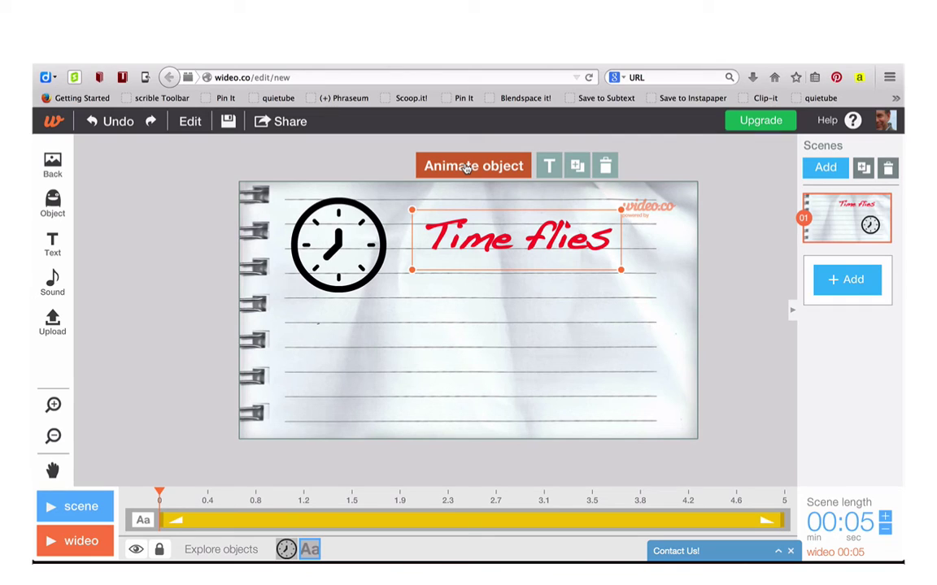
- Animate 'Time flies' down, then slanted left, then up to the page's top right
click(467, 167)
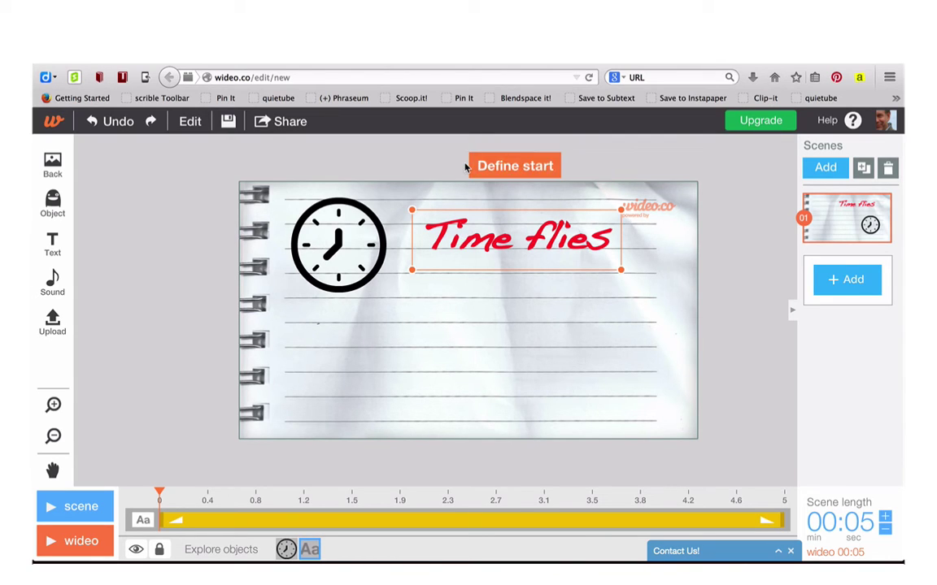
click(503, 169)
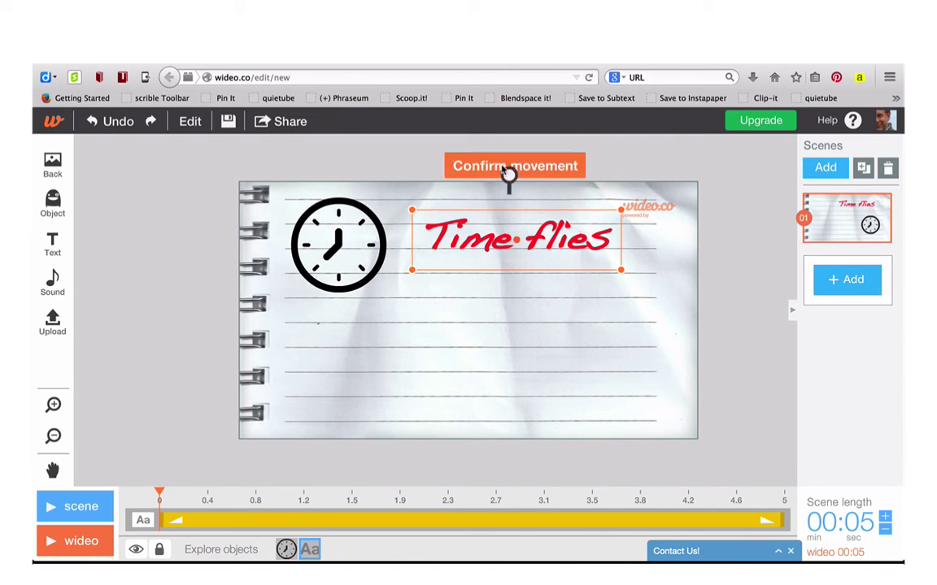
click(512, 236)
drag(511, 236, 514, 342)
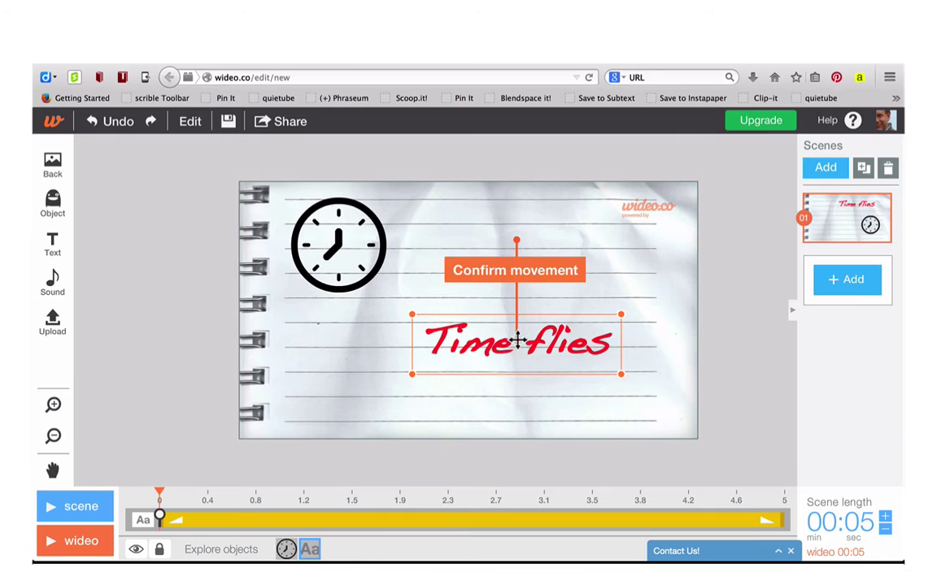
click(497, 272)
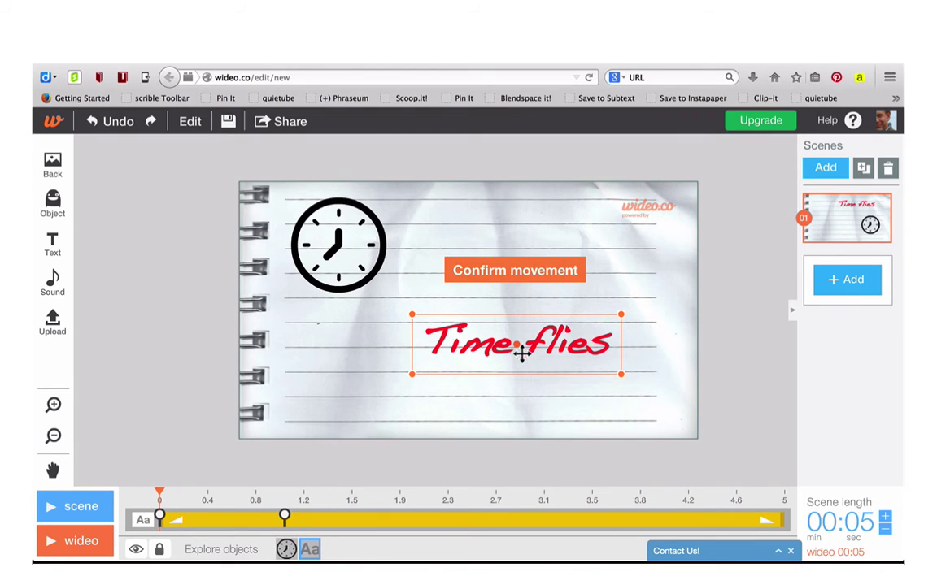
drag(488, 353, 392, 371)
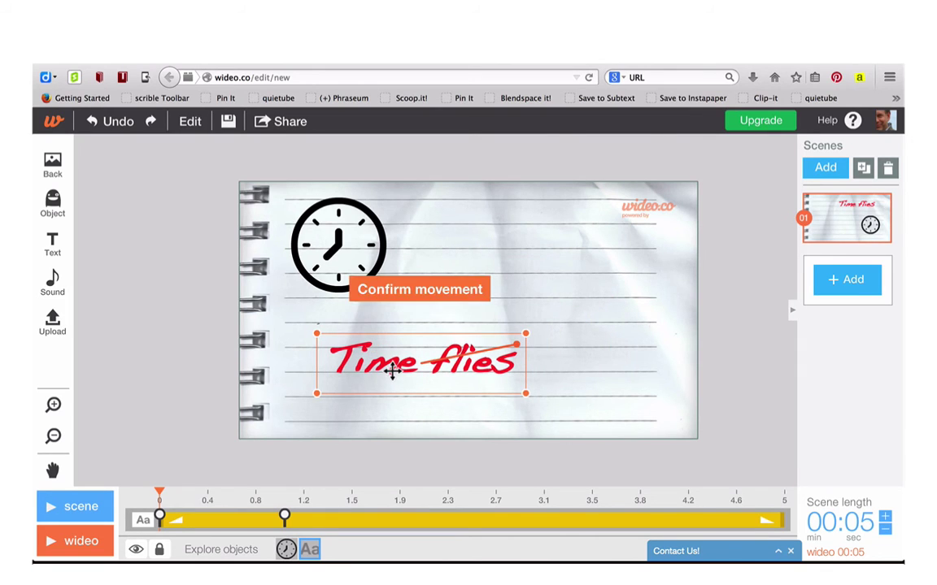
drag(303, 319, 275, 372)
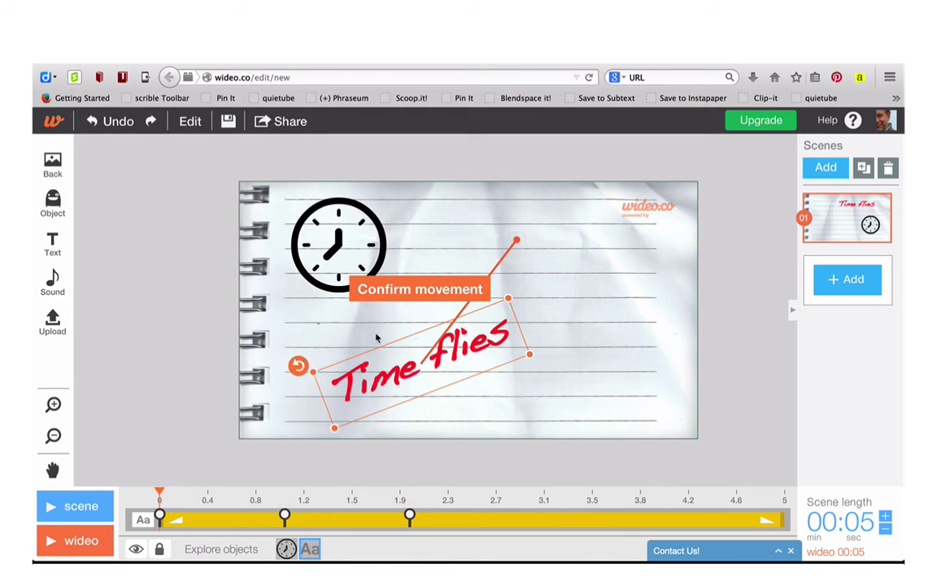
click(448, 301)
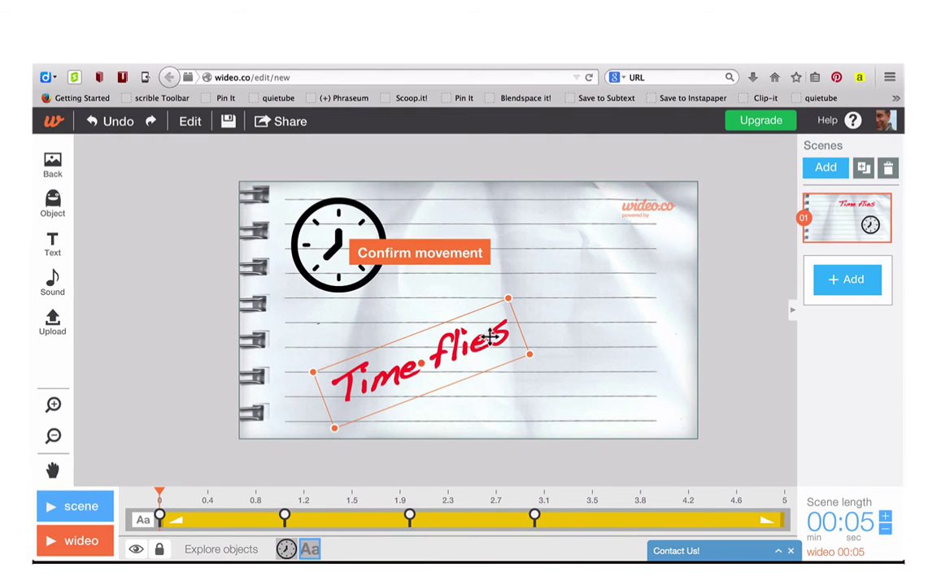
drag(424, 368, 582, 288)
click(574, 169)
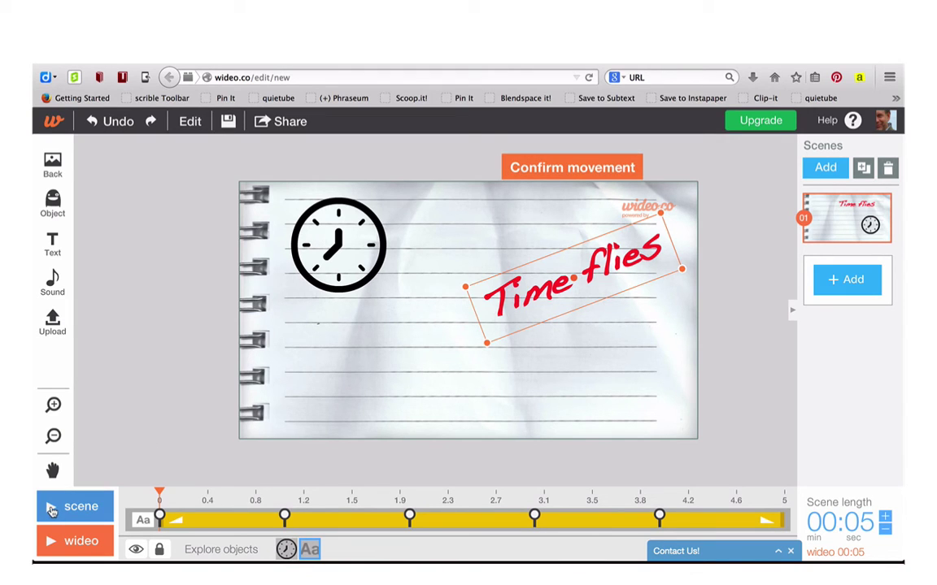
- Play back the first scene to preview the 'Time flies' animation
click(51, 508)
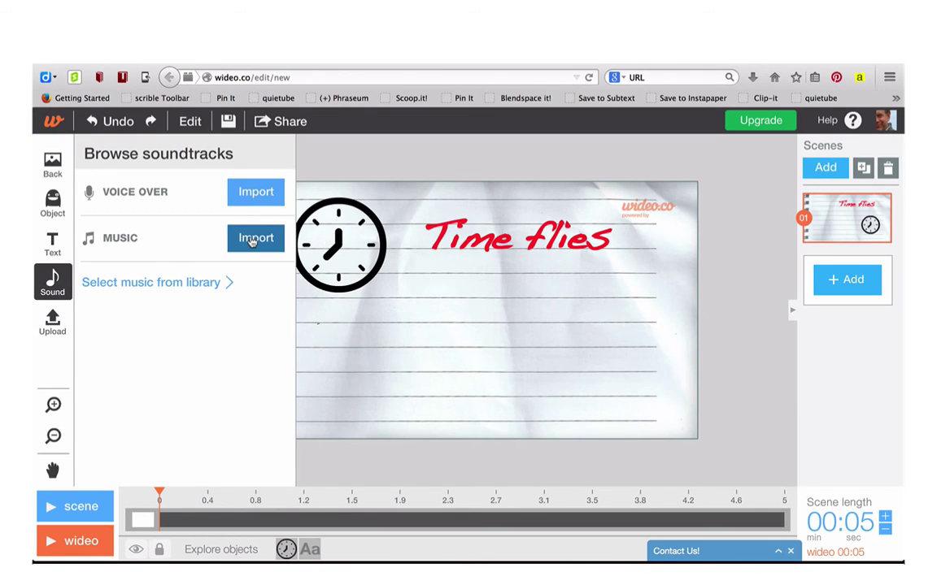
- Use the library track Highly Competitive as background music and lower its volume
click(193, 283)
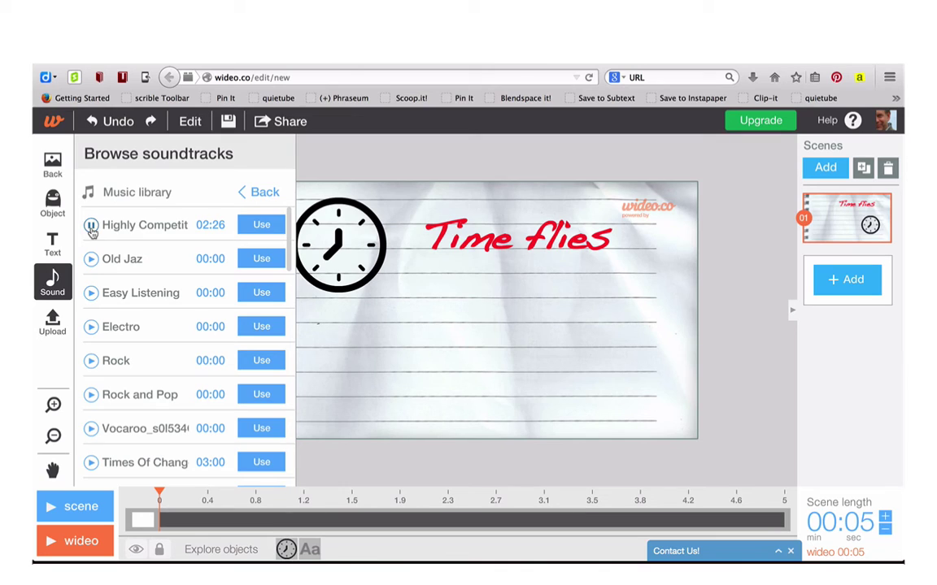
click(261, 225)
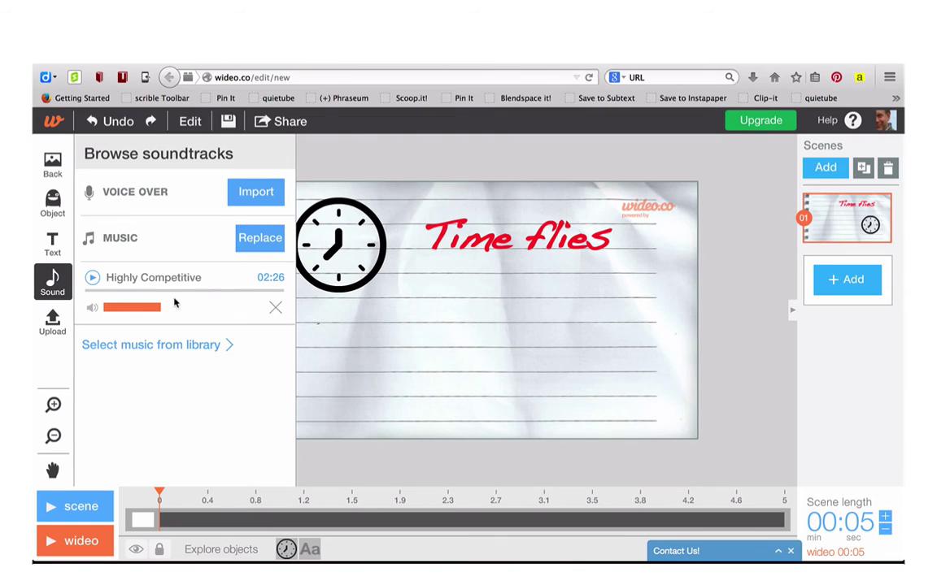
drag(158, 312, 128, 316)
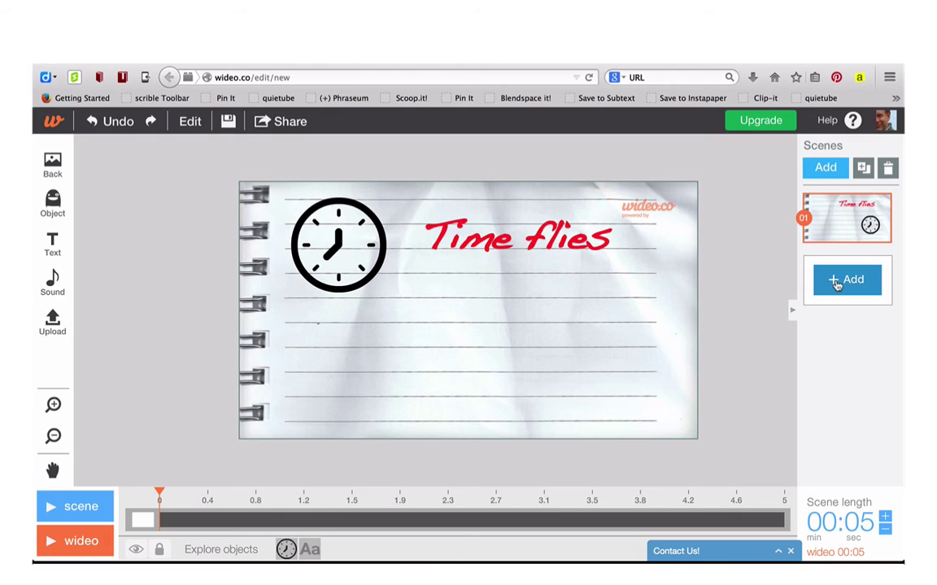
- Create a new scene and place the headset-wearing figure from the people objects in it
click(840, 281)
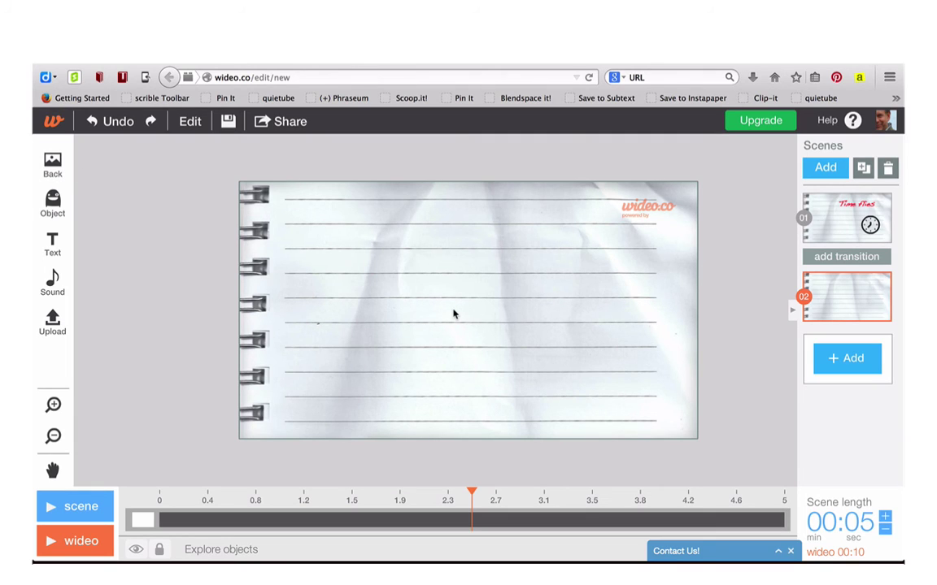
click(52, 204)
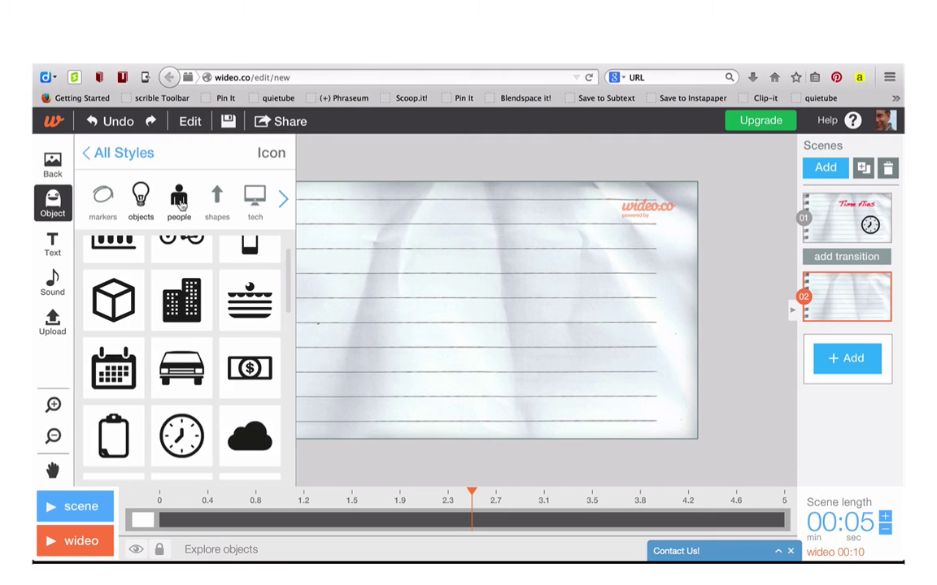
click(179, 204)
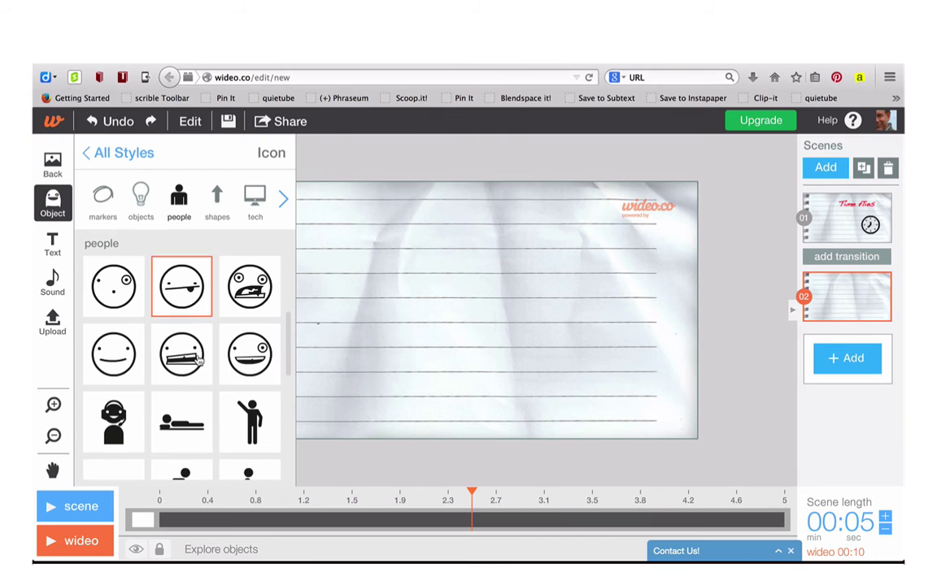
scroll(181, 321, down, 4)
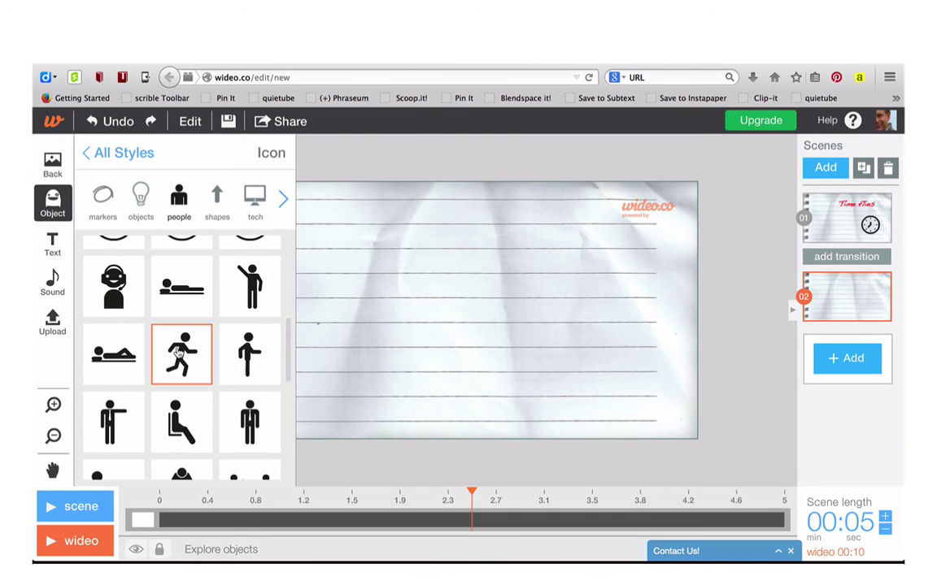
click(120, 300)
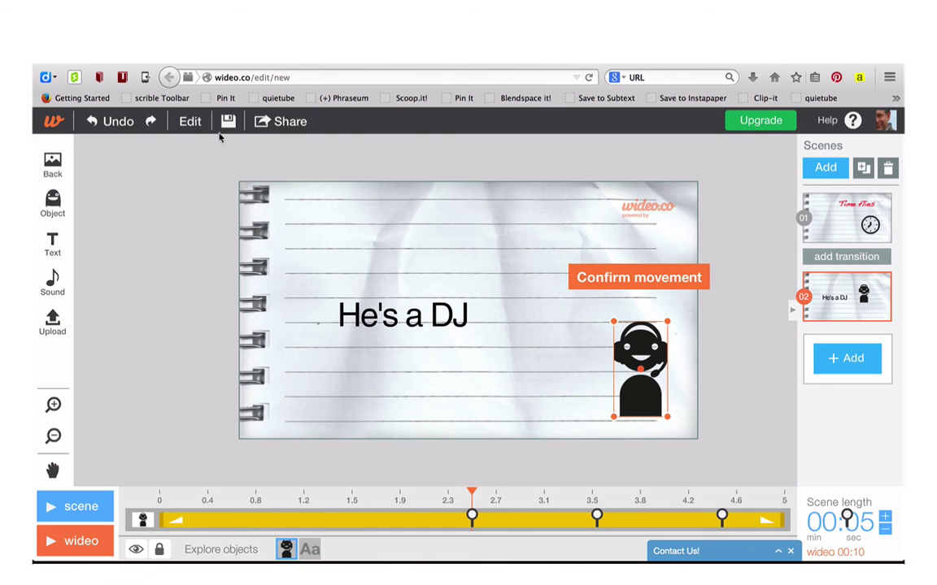
- Save the wideo named 'Example', described as 'Vocabulary', tagged 'elt'
click(227, 122)
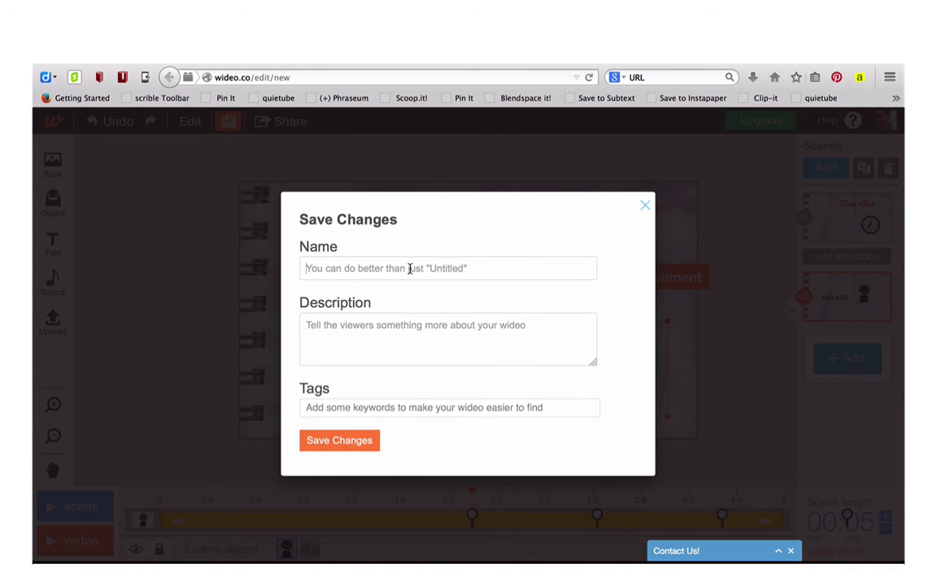
text(Example)
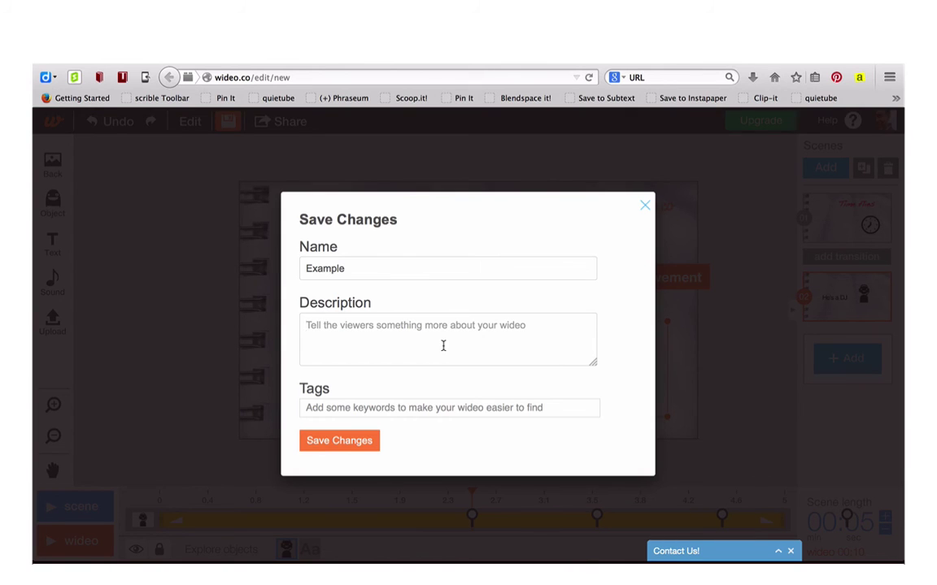
text(Vocabulary)
click(460, 408)
text(elt)
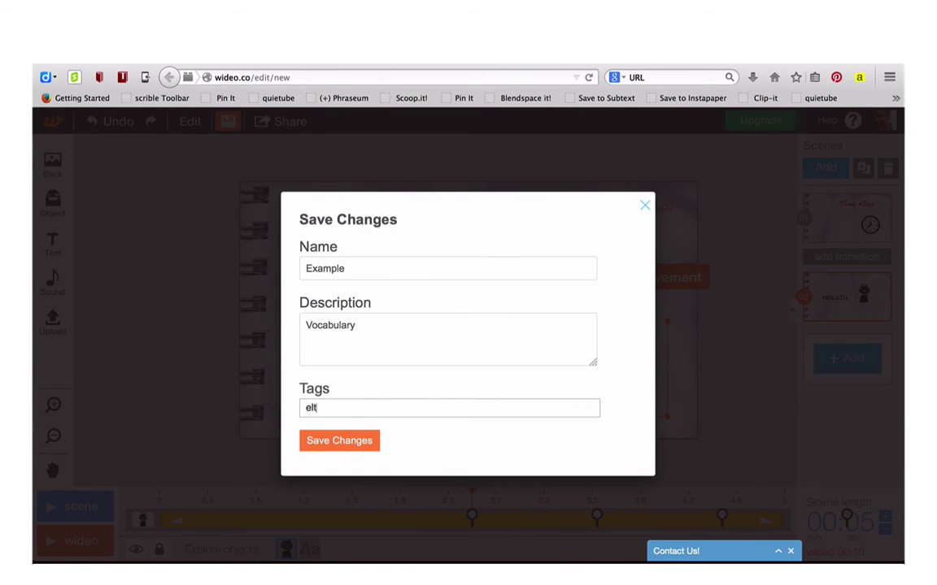
click(348, 442)
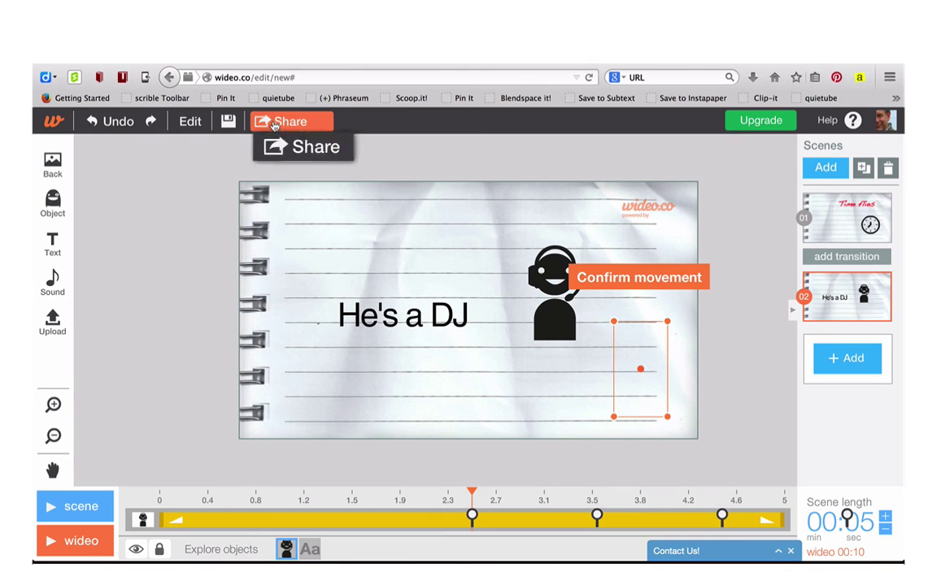
- Bring up the wideo's Share options
click(274, 122)
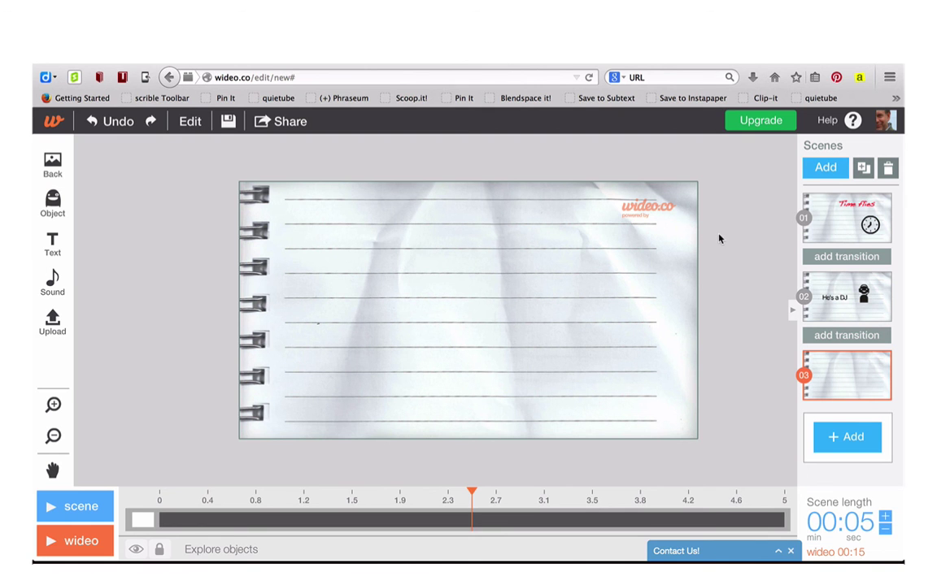
- Go to the my wideos list from the account menu and locate the Example wideo
click(884, 121)
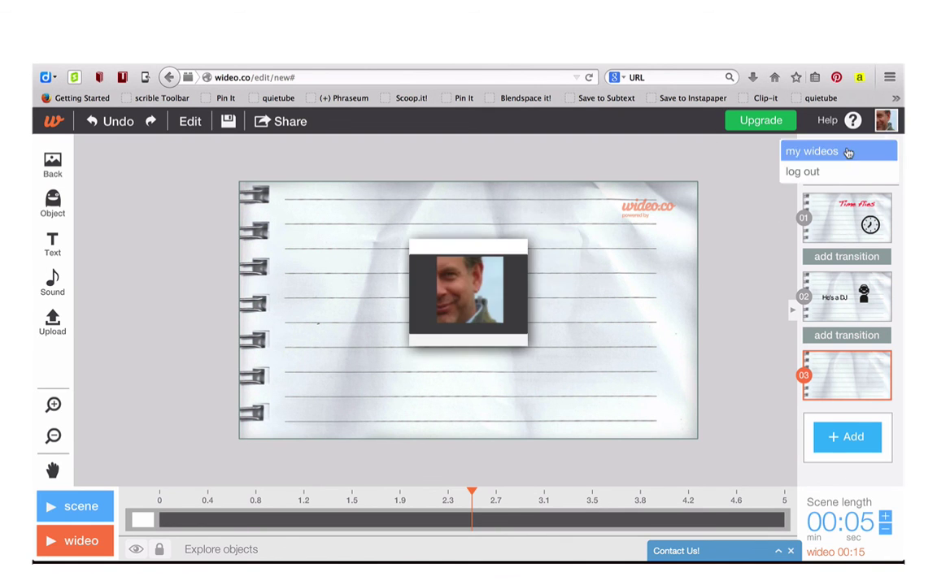
click(848, 152)
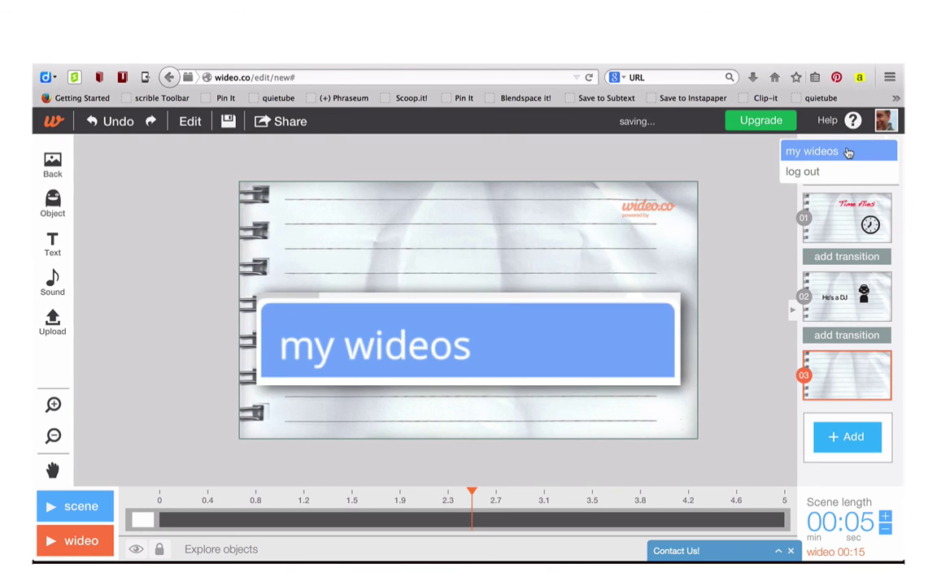
scroll(550, 402, down, 3)
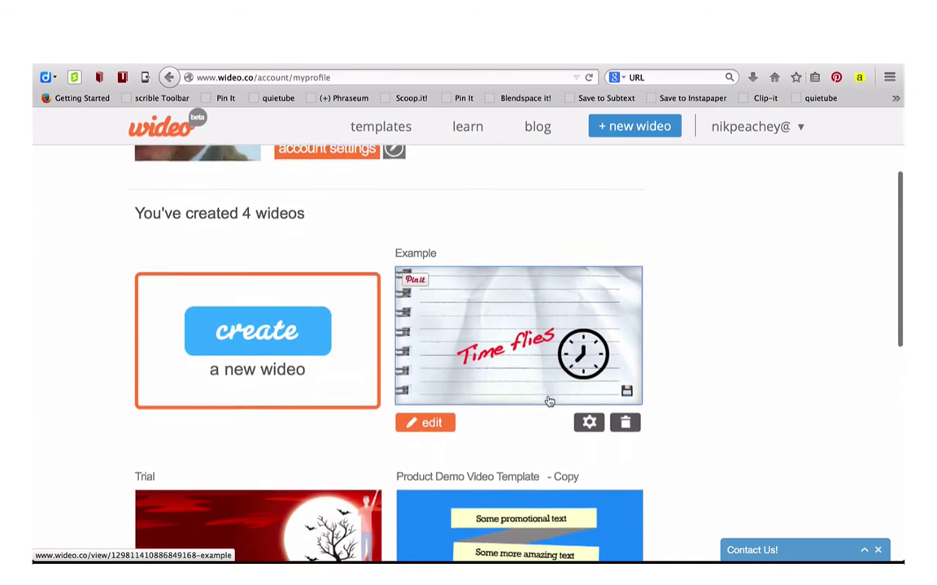
scroll(548, 397, up, 2)
scroll(548, 396, up, 1)
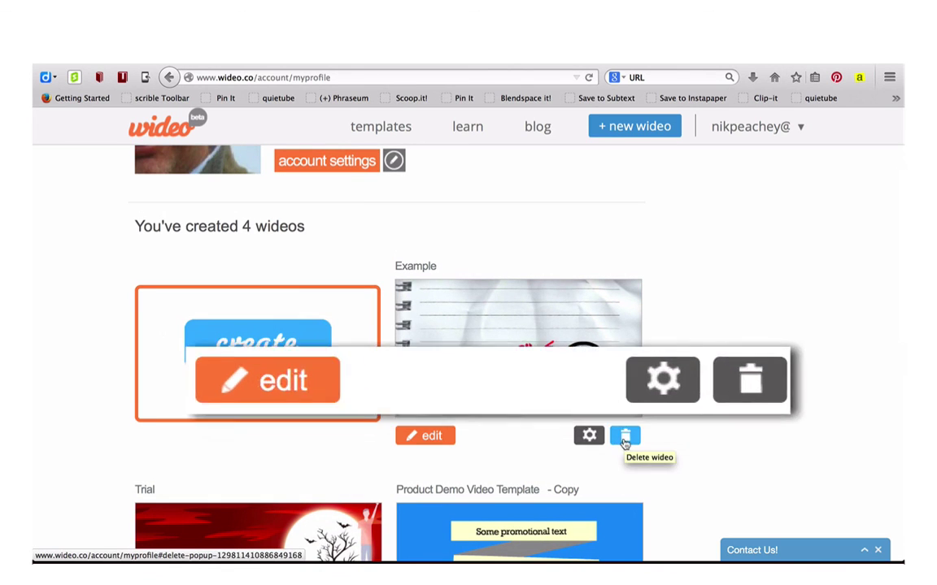
- Open the Example wideo's viewing page and show its Embed code
click(591, 436)
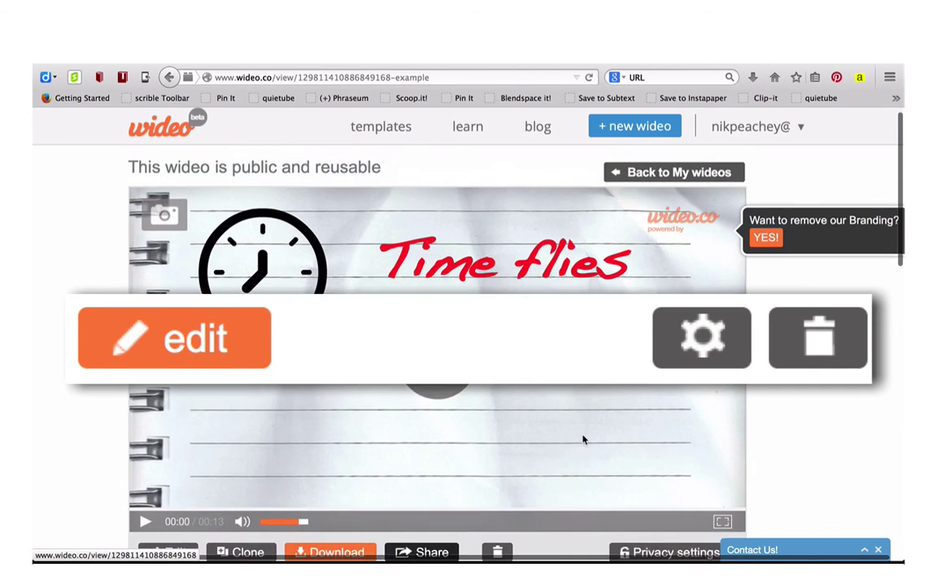
scroll(513, 463, down, 3)
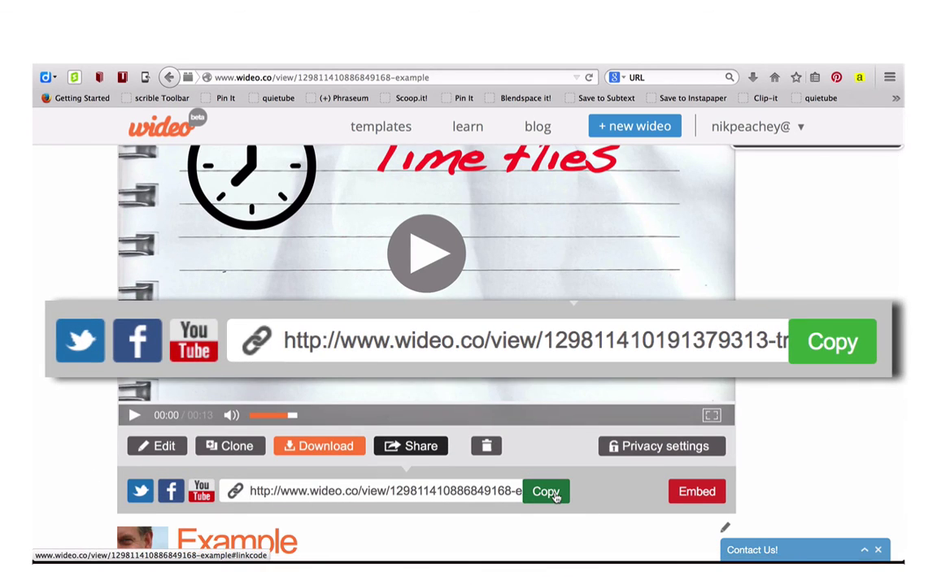
scroll(556, 498, up, 1)
scroll(557, 498, down, 1)
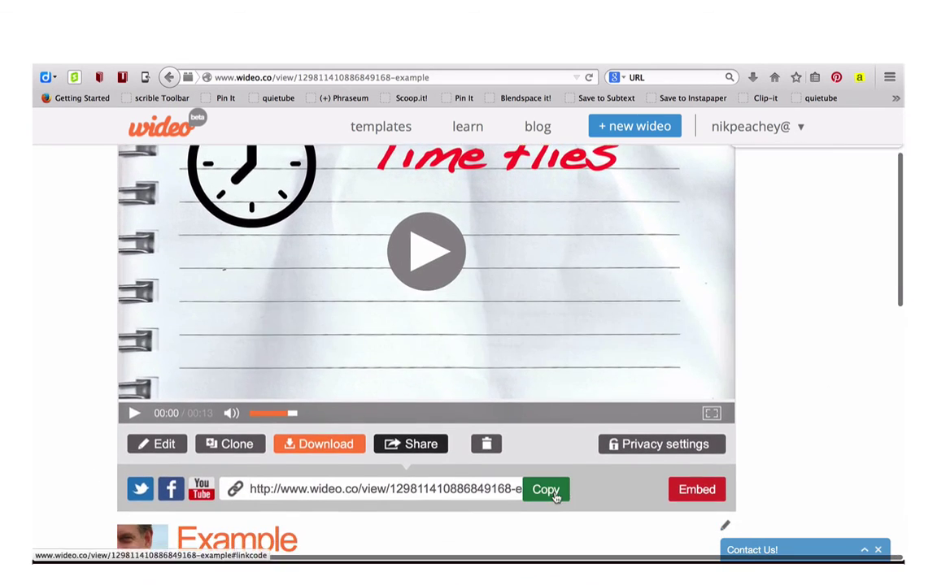
scroll(556, 497, up, 1)
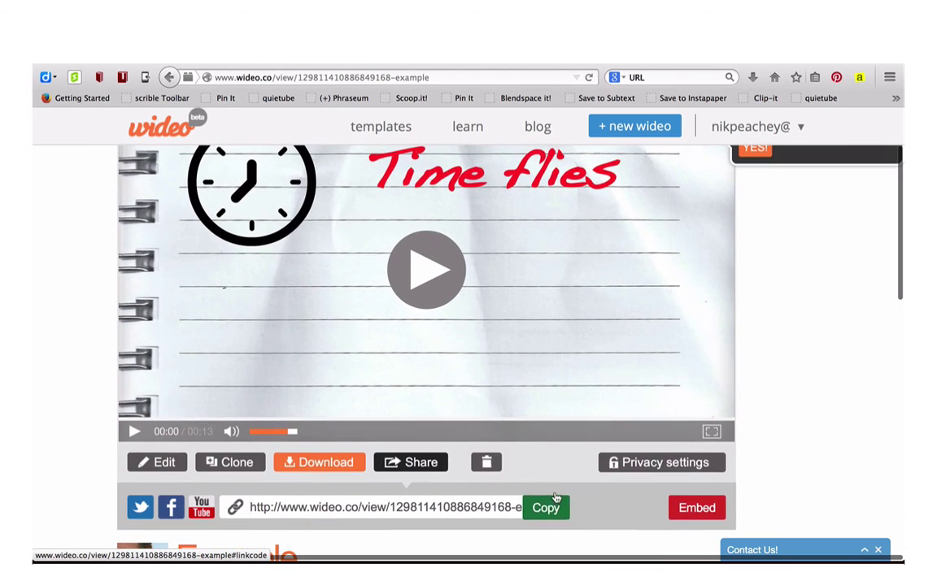
click(697, 509)
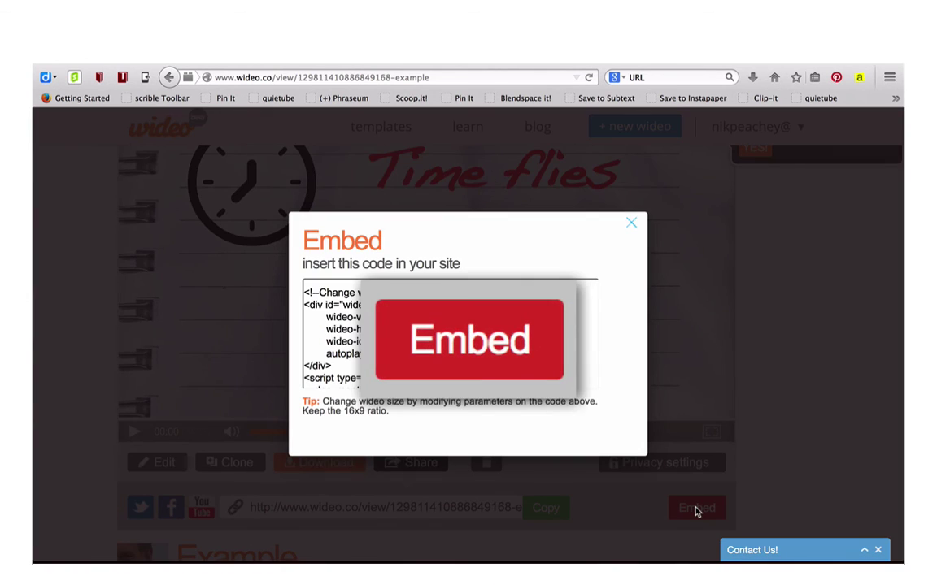